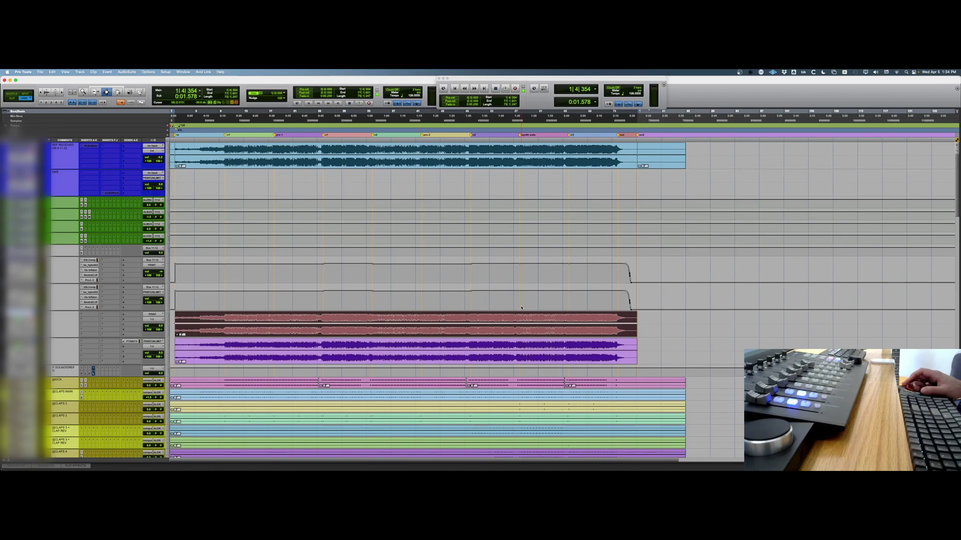
Inspect the printed mix clips on the two print tracks by selecting each one, and clear the selection at bar 21
double_click(238, 327)
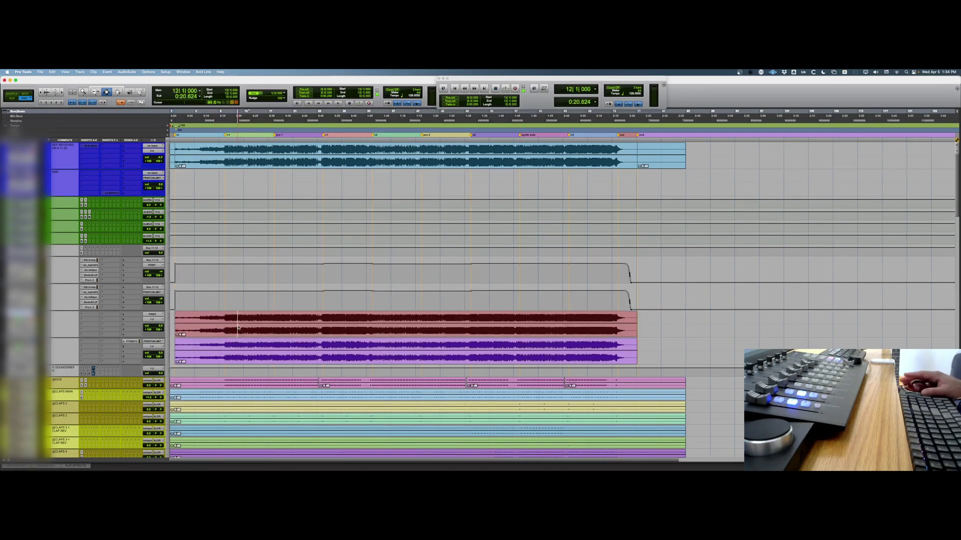
key(shift+;)
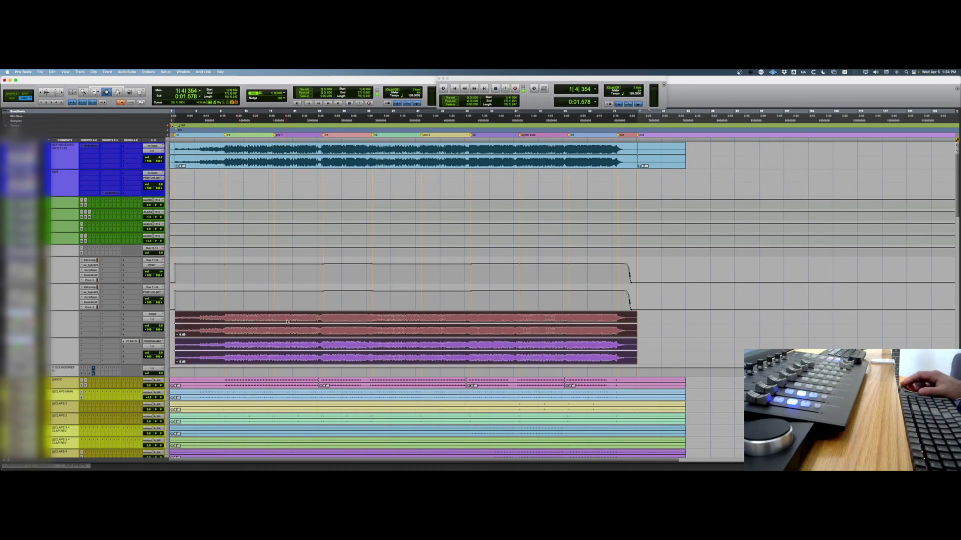
click(293, 353)
double_click(292, 353)
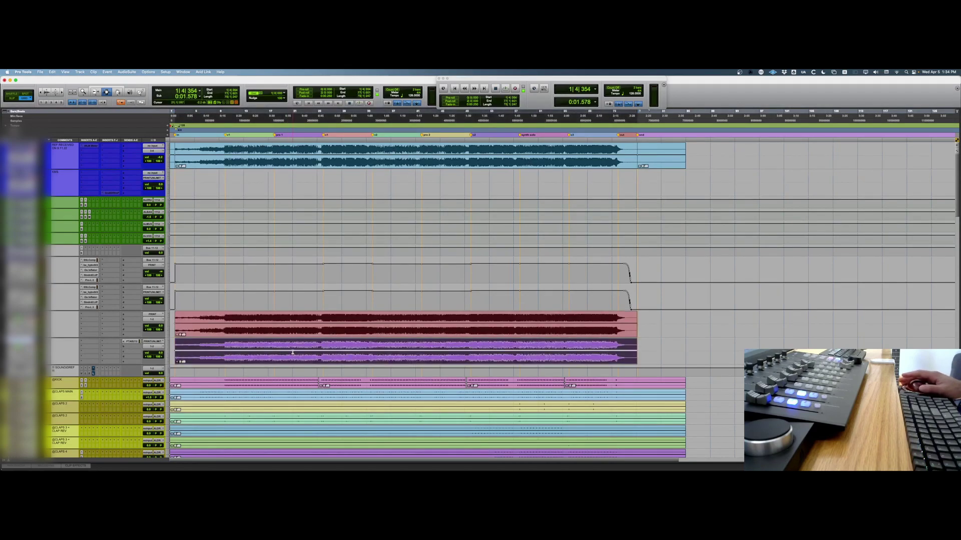
click(293, 352)
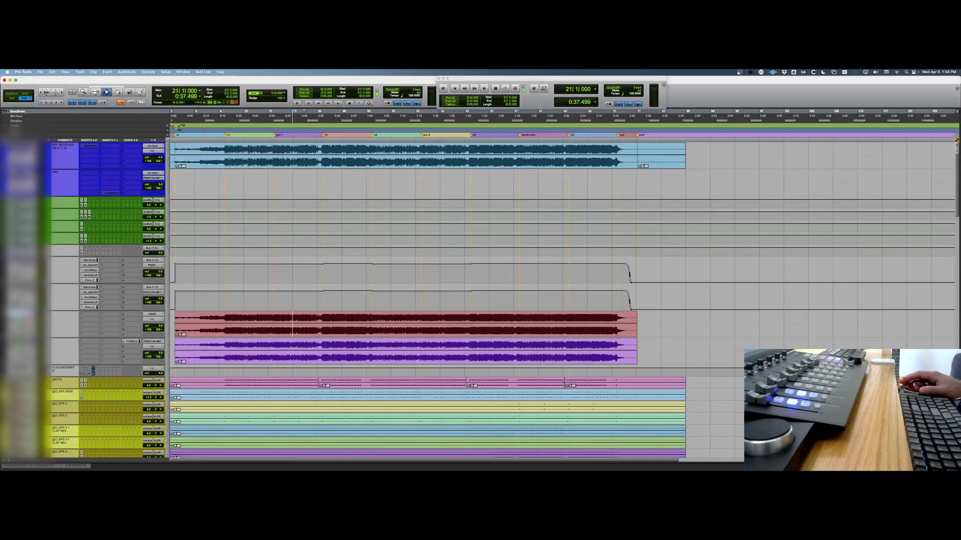
Create a new empty playlist on the upper print track, ending its name with -INSTR
click(36, 315)
click(40, 321)
key(Right)
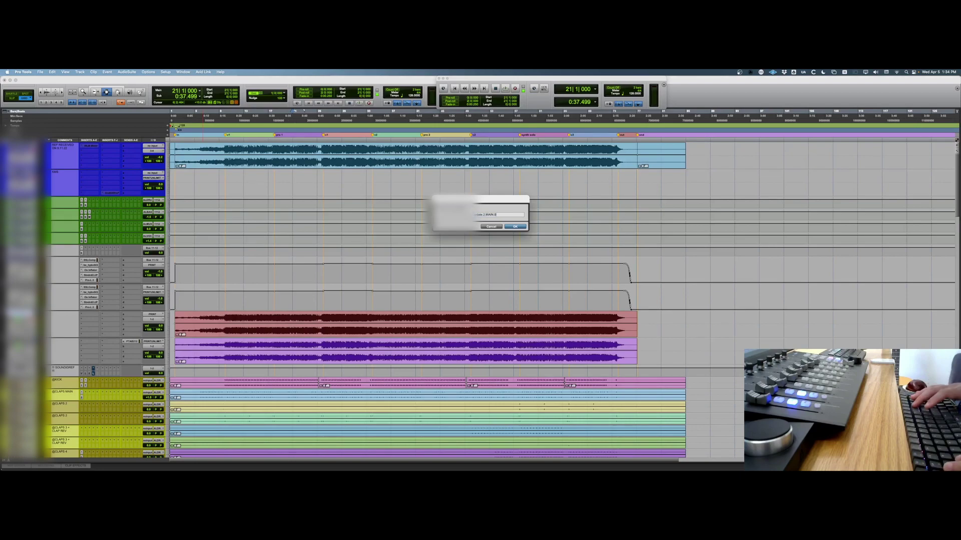
text(-INSTR)
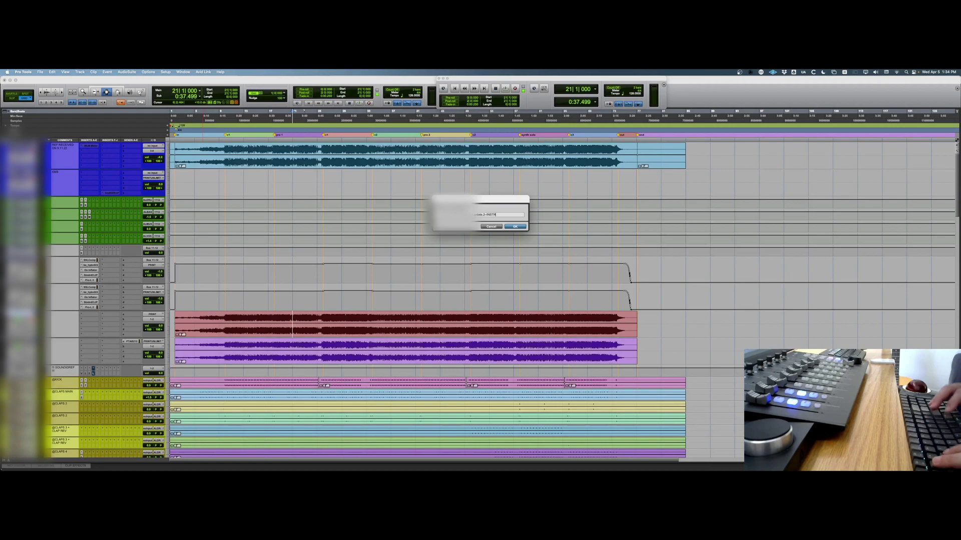
key(Return)
Create a new empty playlist on the lower print track, replacing the end of its name so it reads "unlimited version-INSTR"
click(251, 351)
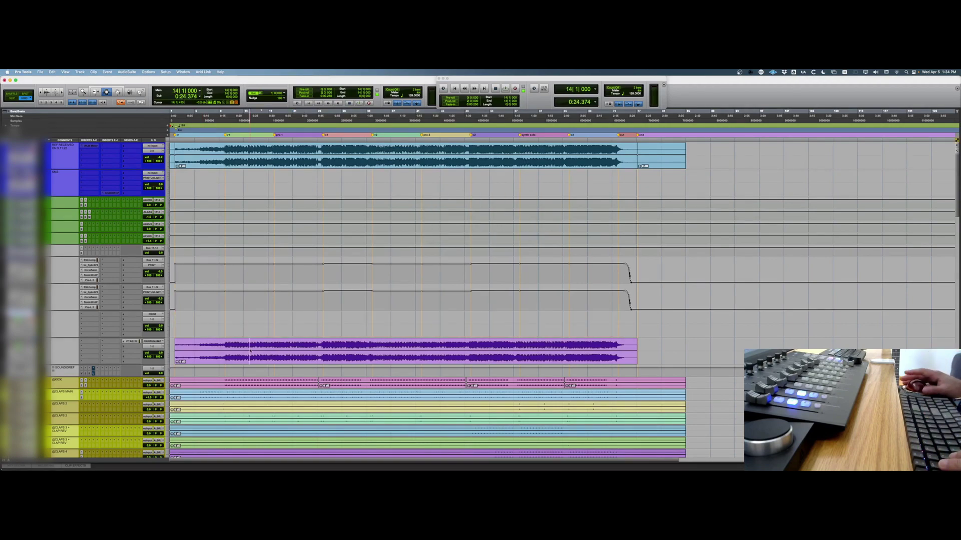
key(ctrl+backslash)
key(Right)
key(BackSpace)
key(BackSpace)
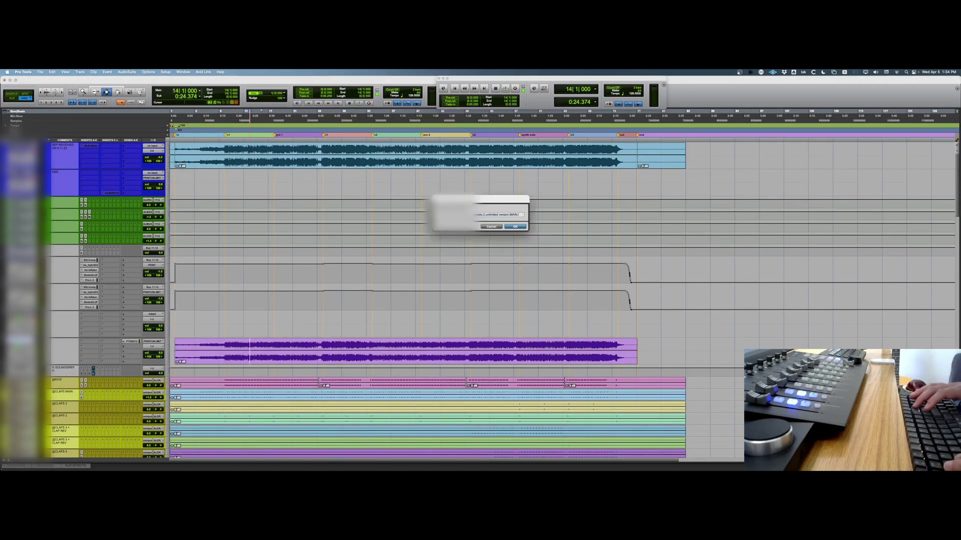
key(BackSpace)
key(BackSpace)
key(BackSpace)
text(-INSTR)
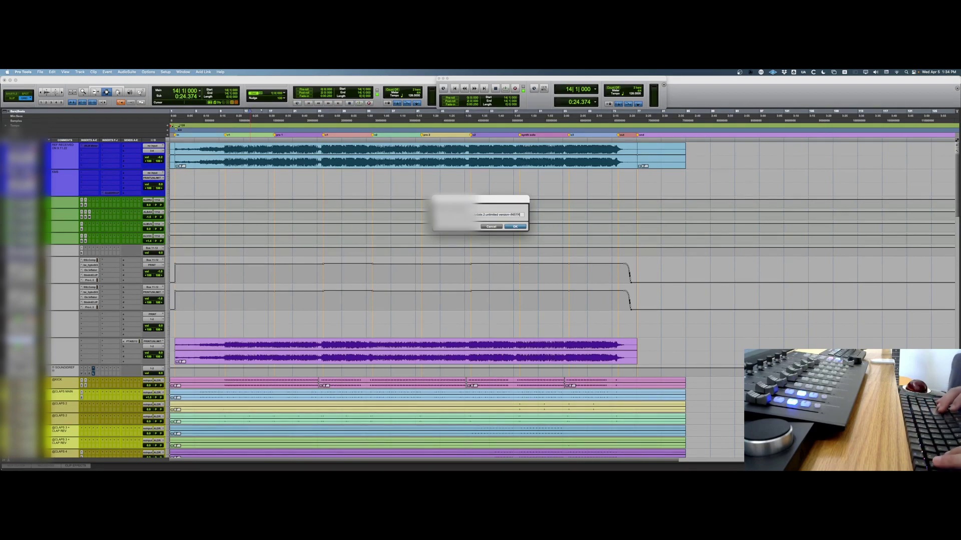
key(Return)
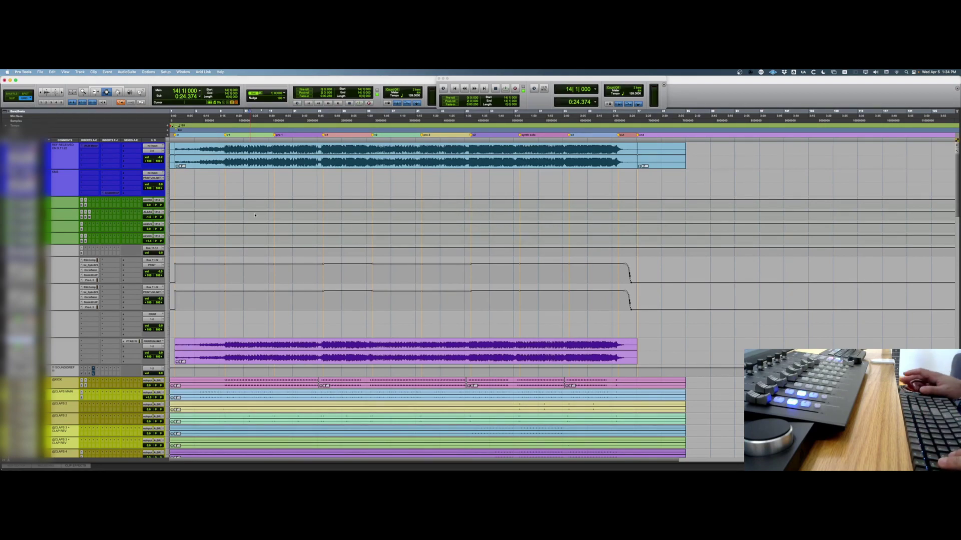
click(250, 351)
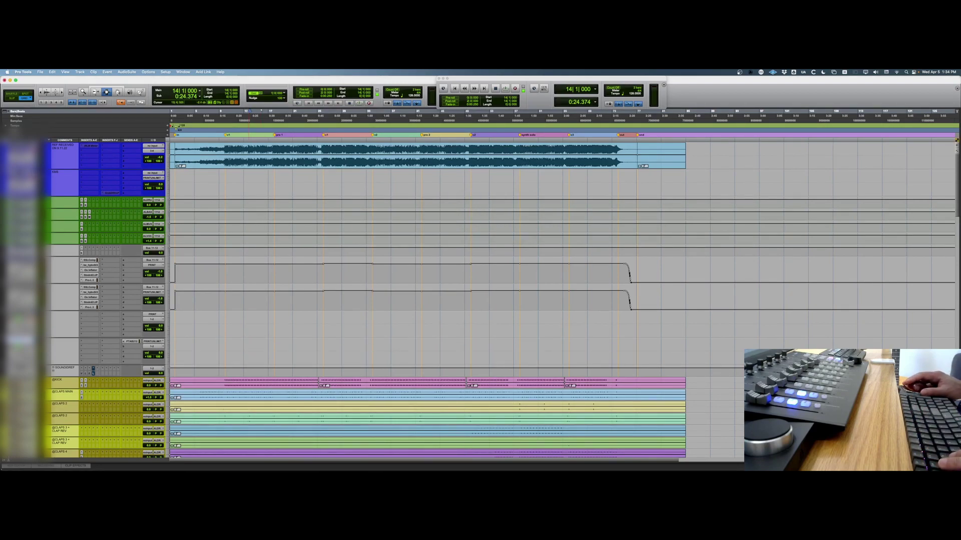
Bring the printed mix playlist onto the second blue track and place the edit cursor in its clip at bar 16
mouse_move(95, 184)
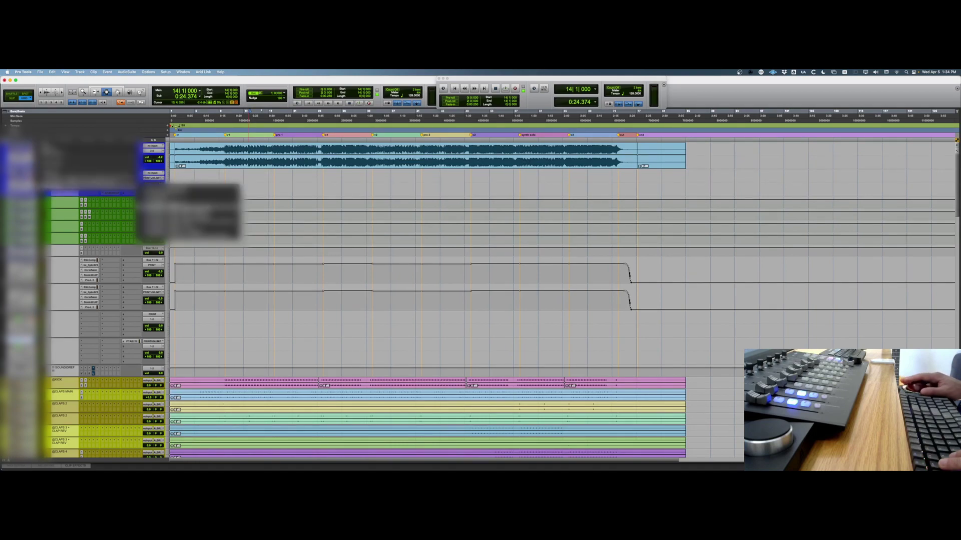
click(193, 223)
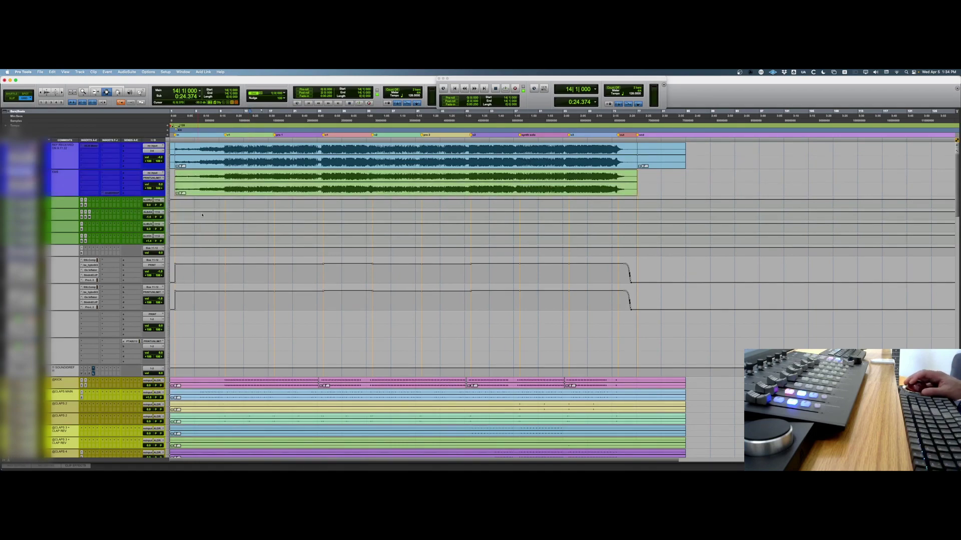
double_click(245, 186)
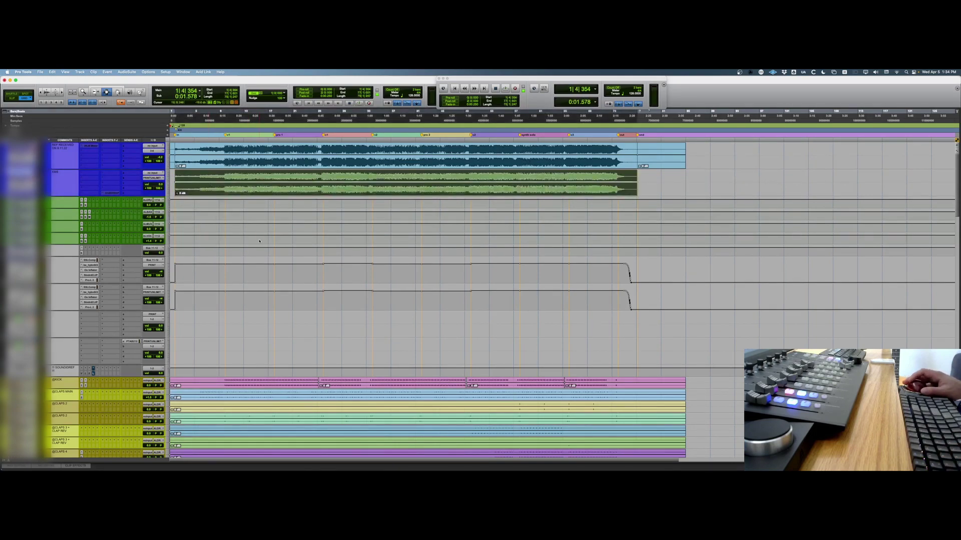
click(261, 188)
Inspect the blue reference track's output assignment, including the 3-4 (Stereo) playback path
click(153, 150)
mouse_move(160, 179)
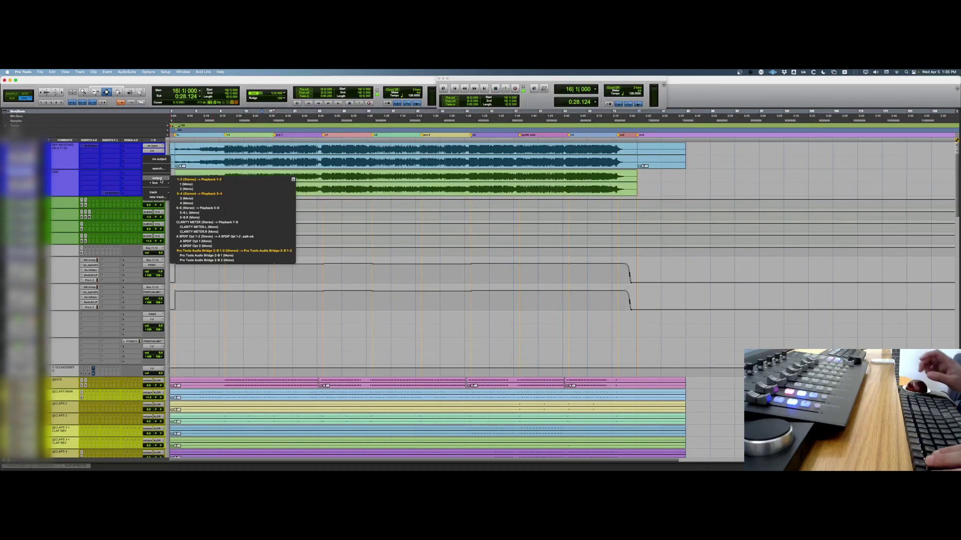
text(3-4)
key(Return)
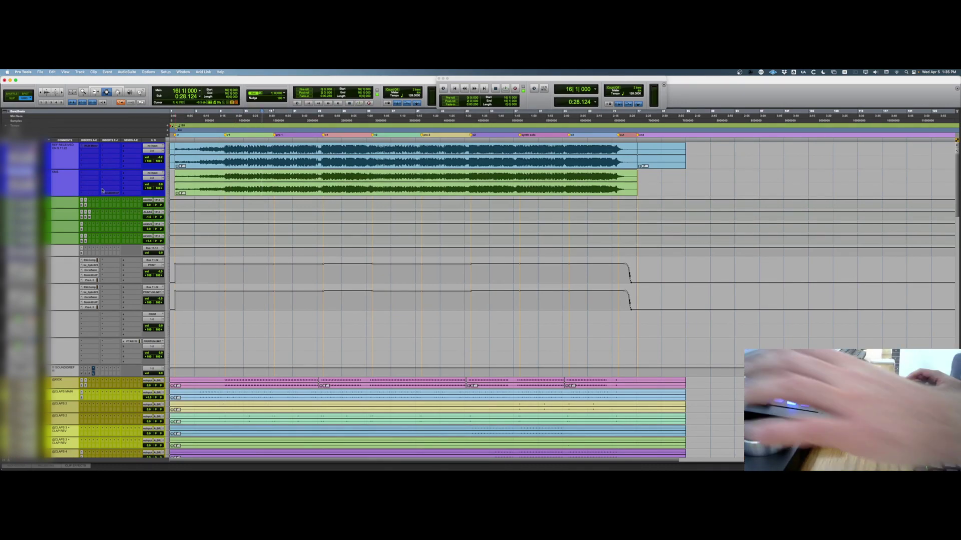
Play back the song from bar 16 and from several further spots in the printed mix to compare the audio
key(space)
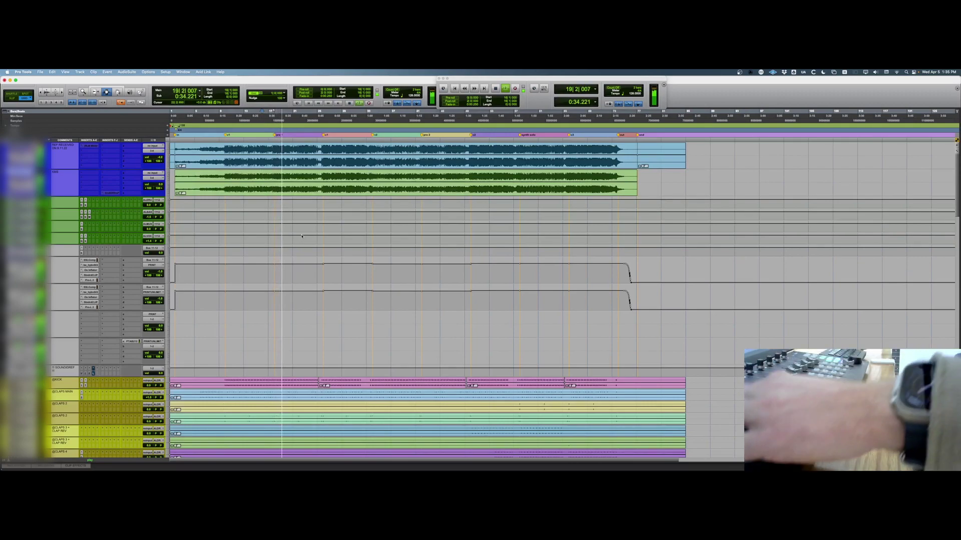
click(360, 178)
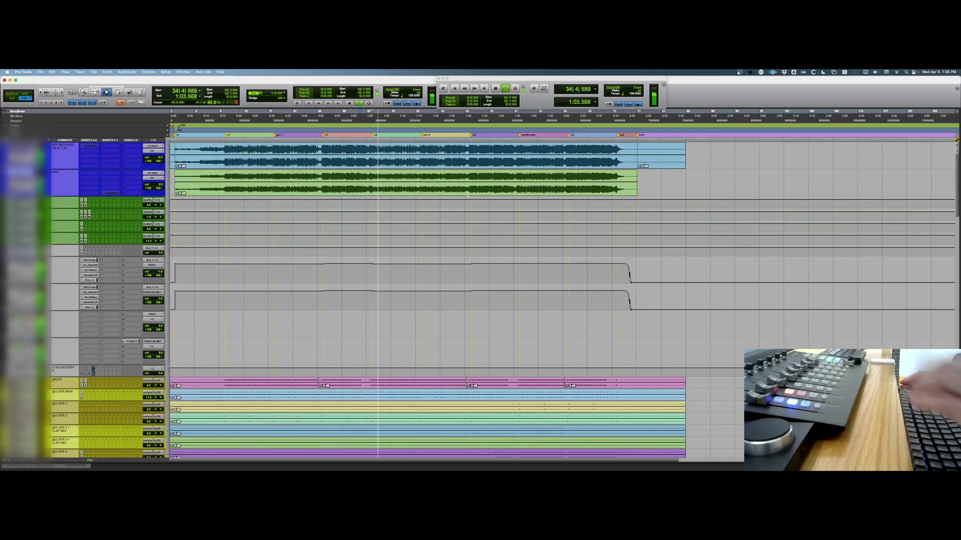
click(556, 189)
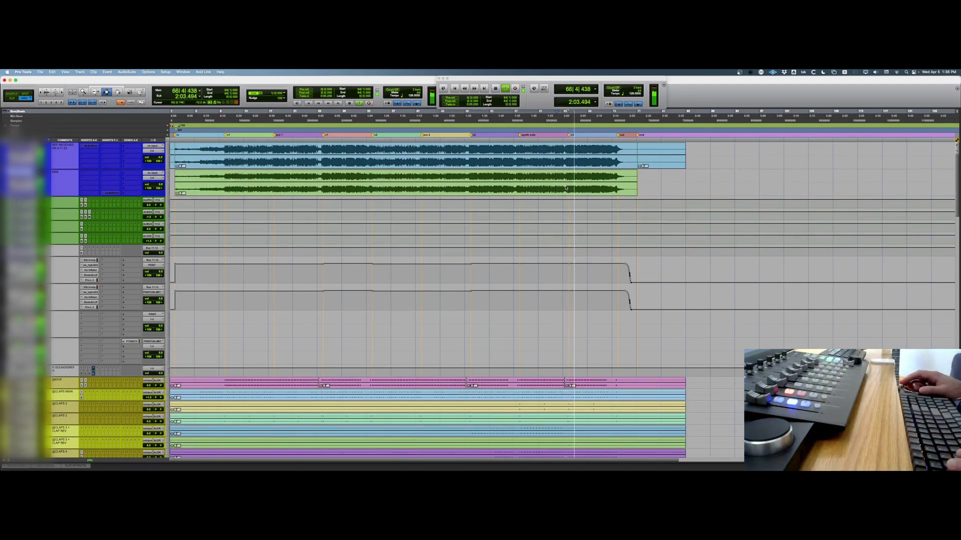
key(space)
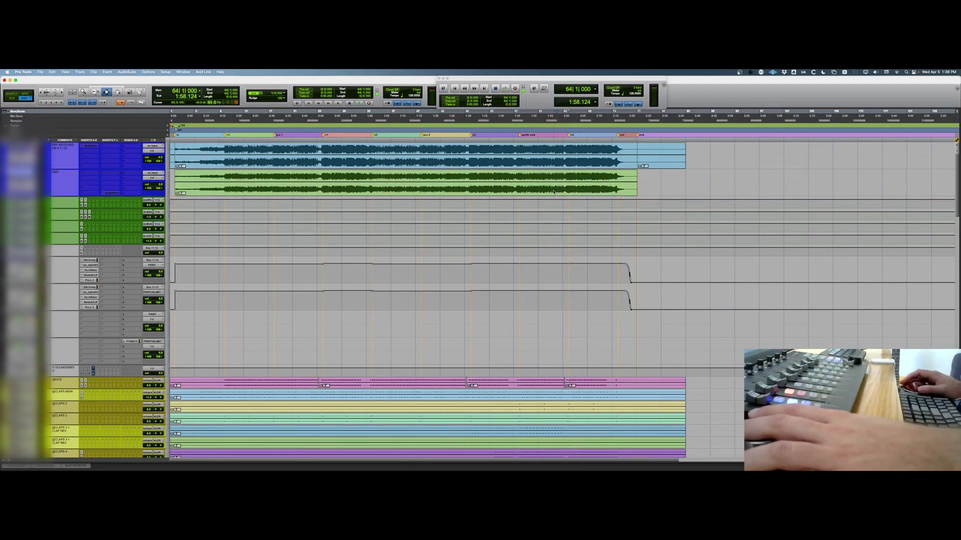
click(237, 199)
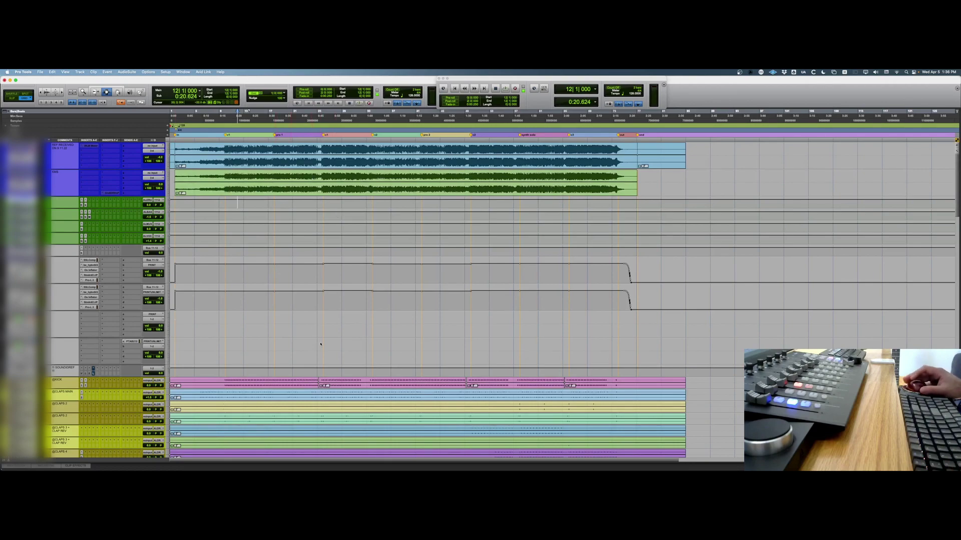
Examine the session's tracks from the drums down through bass, synths, effects and vocals, and return to the print tracks
scroll(320, 345, down, 4)
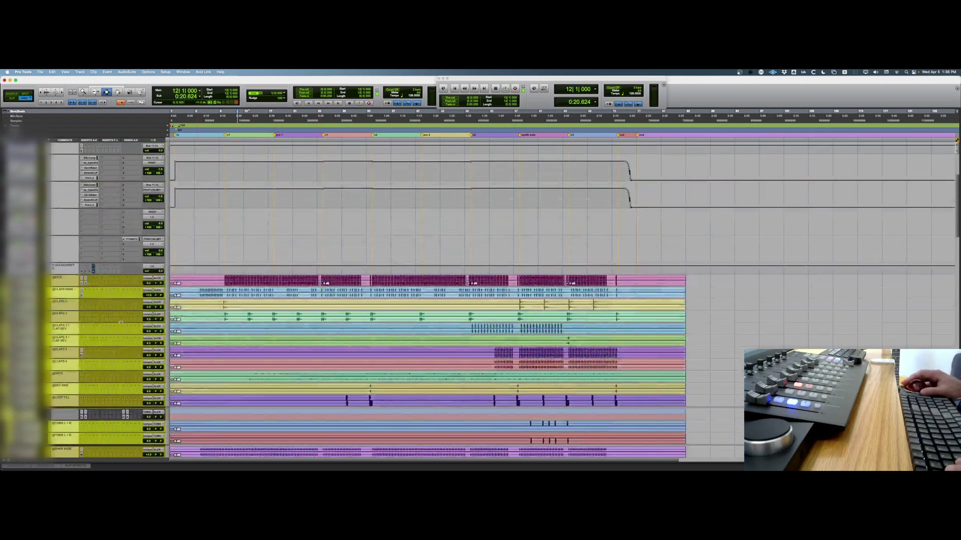
scroll(70, 312, down, 6)
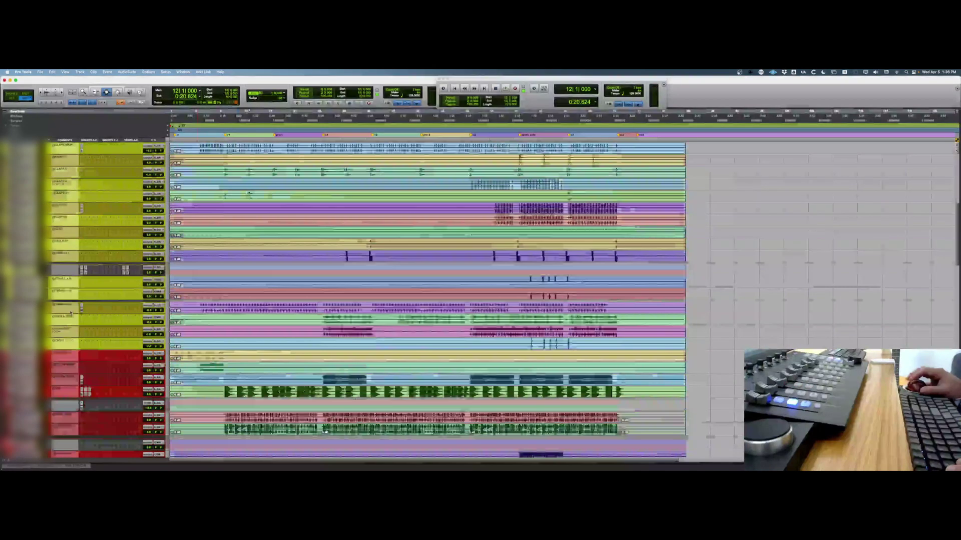
scroll(70, 312, down, 20)
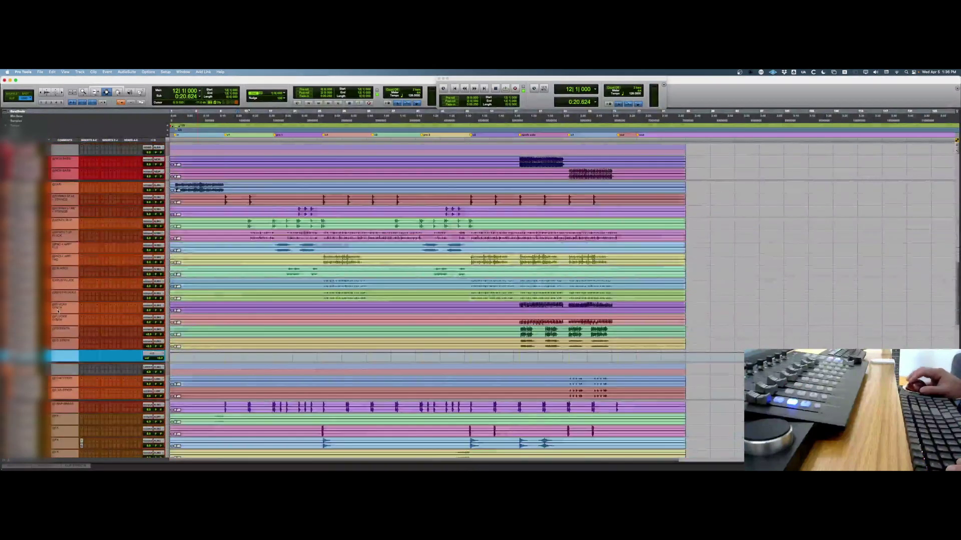
scroll(58, 311, down, 2)
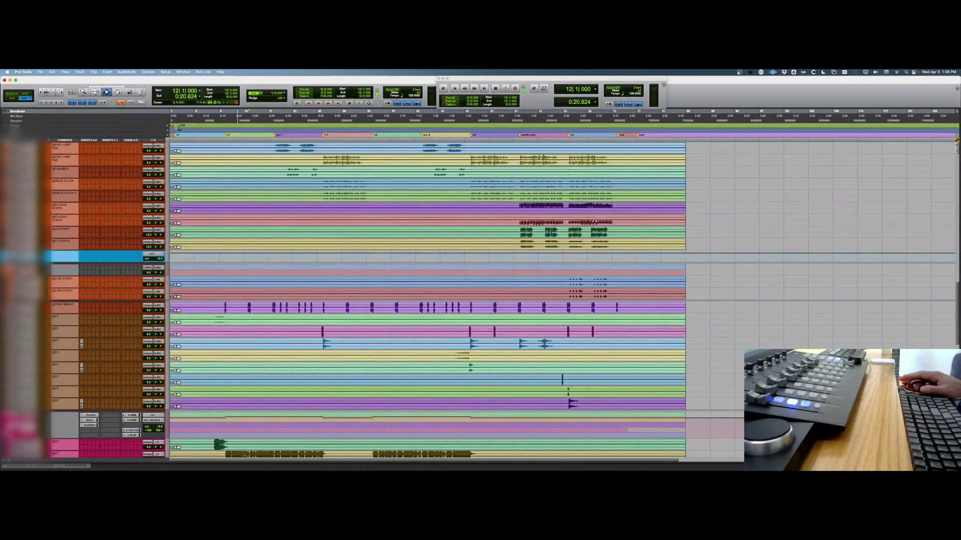
scroll(221, 326, up, 15)
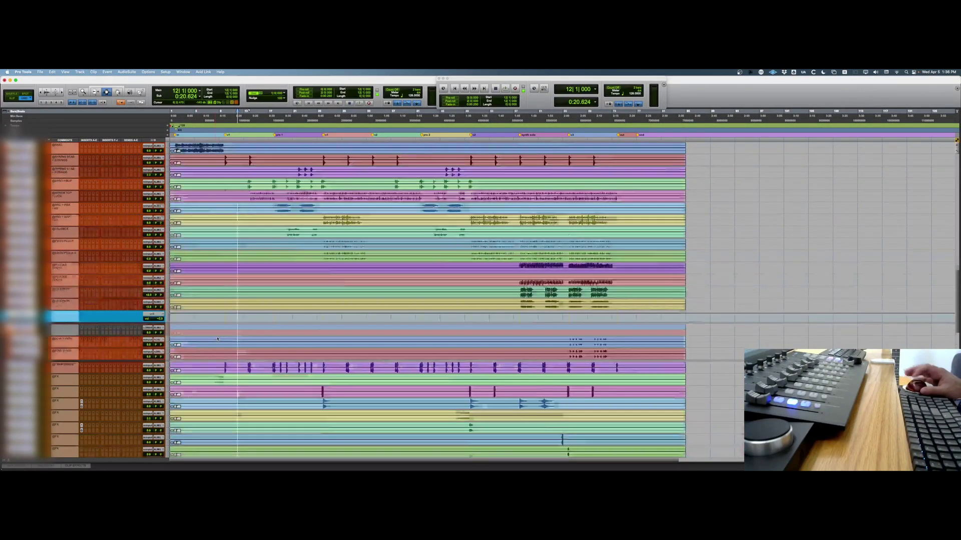
scroll(221, 326, down, 20)
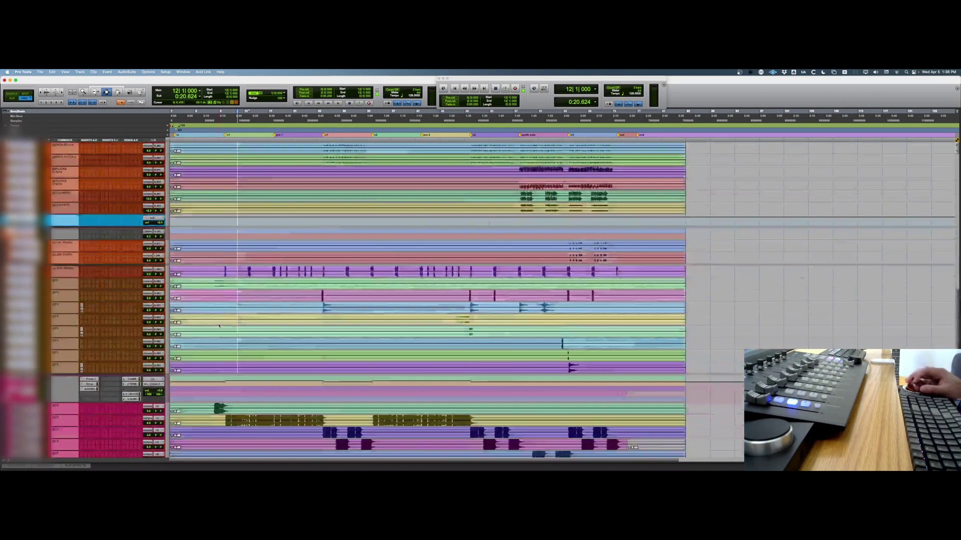
scroll(219, 326, down, 3)
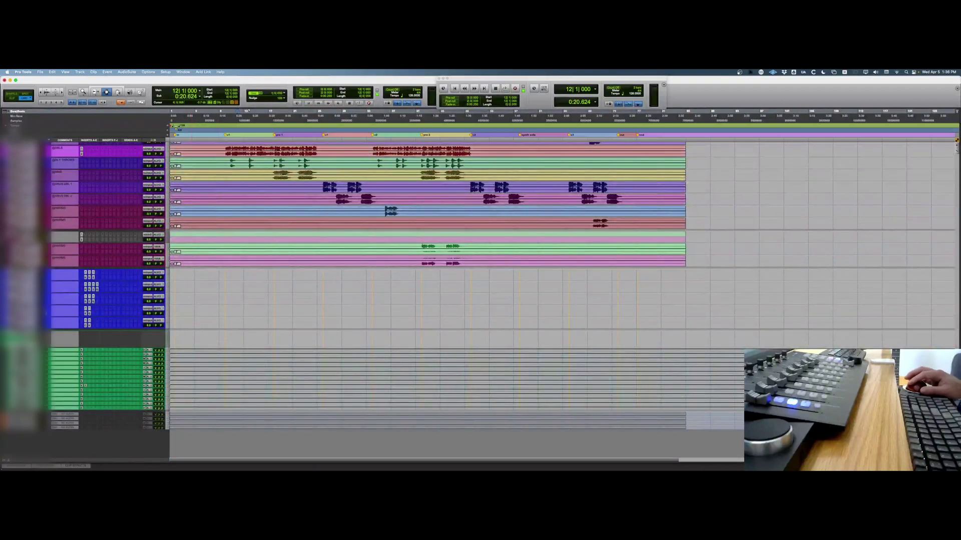
scroll(269, 298, up, 12)
scroll(269, 298, up, 15)
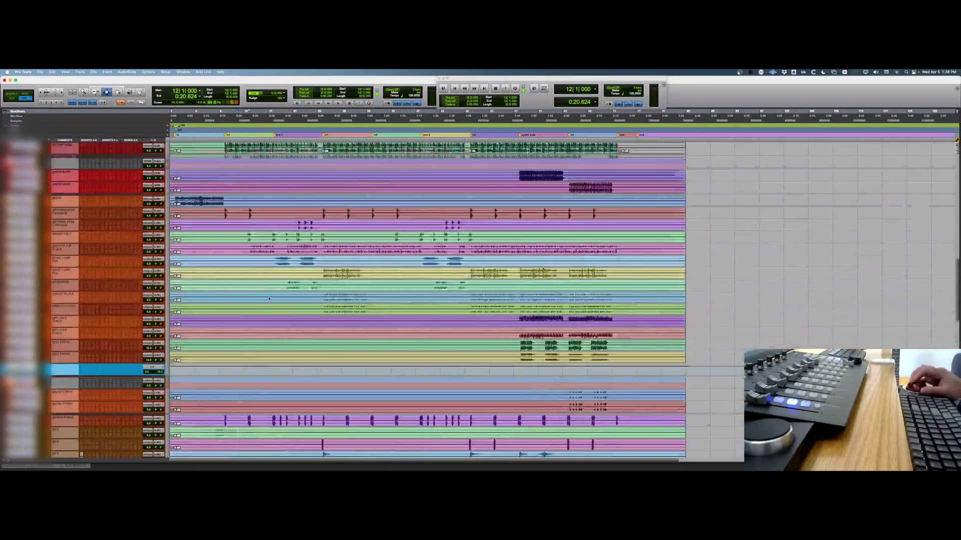
scroll(271, 291, up, 10)
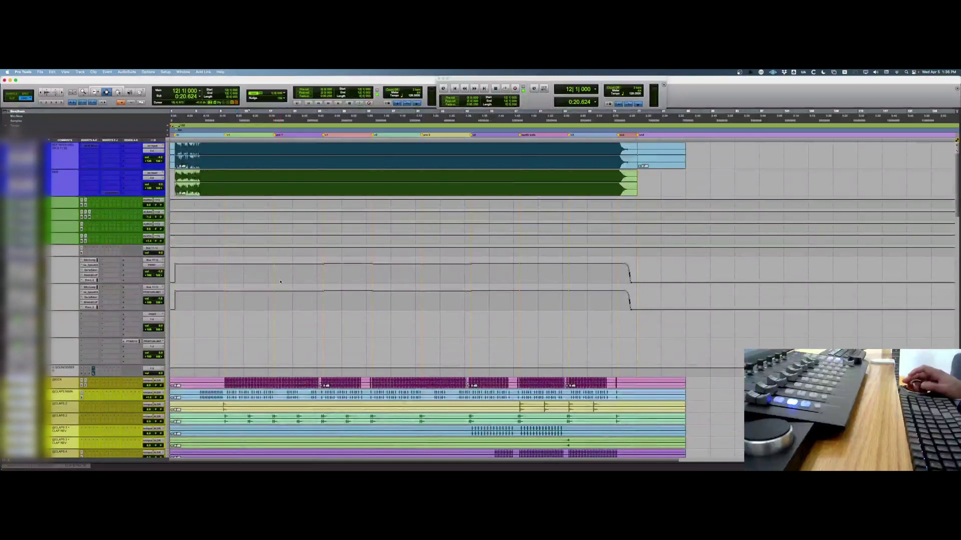
Record the instrumental version onto both empty print tracks over the exact time range of the printed mix clip
click(434, 181)
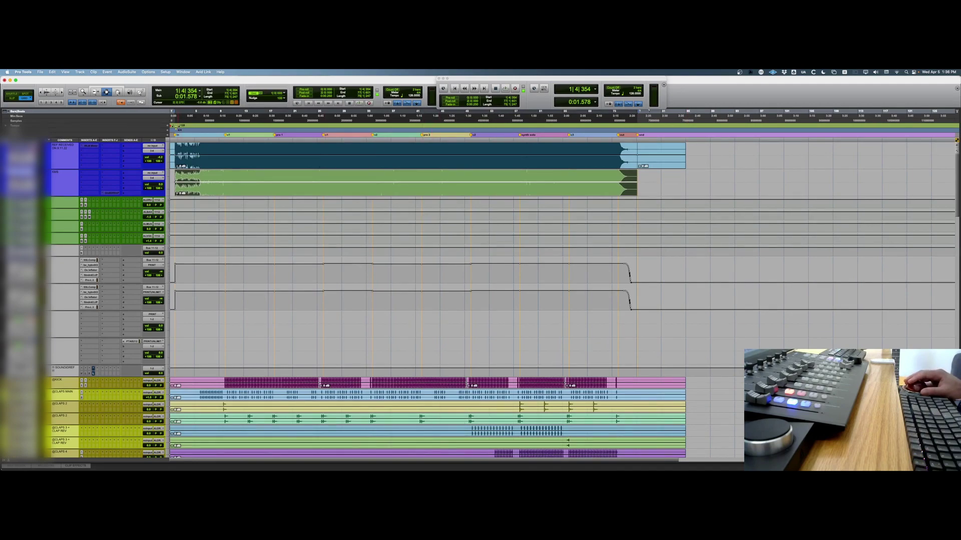
key(semicolon)
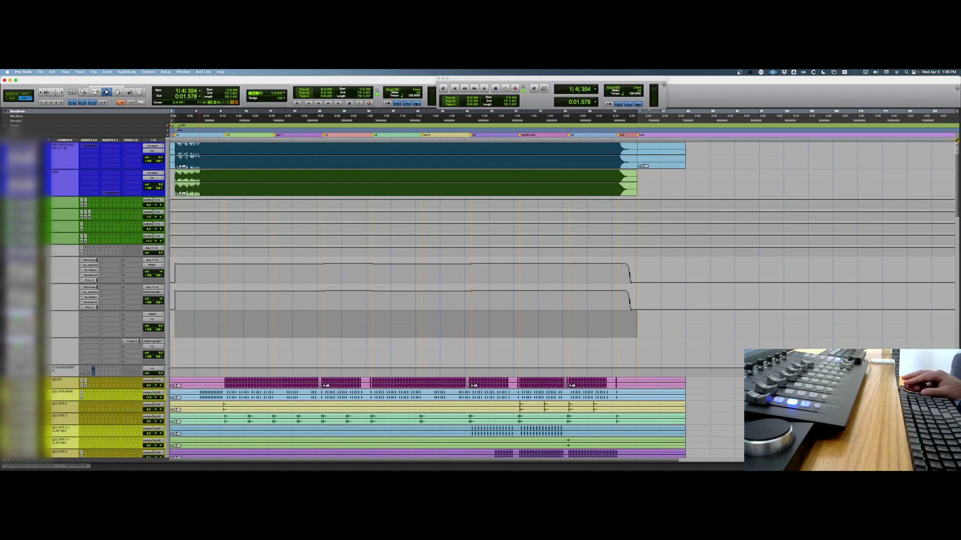
key(shift+semicolon)
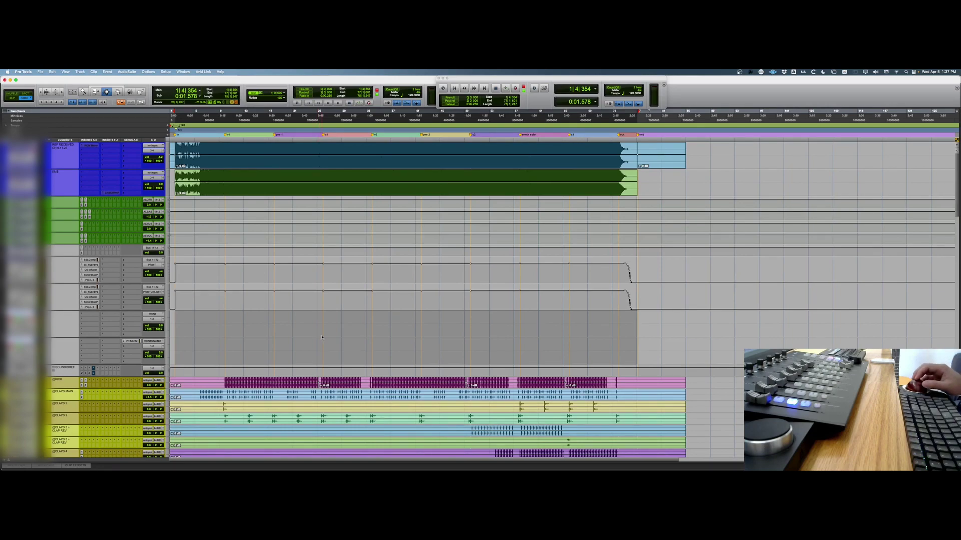
key(super+space)
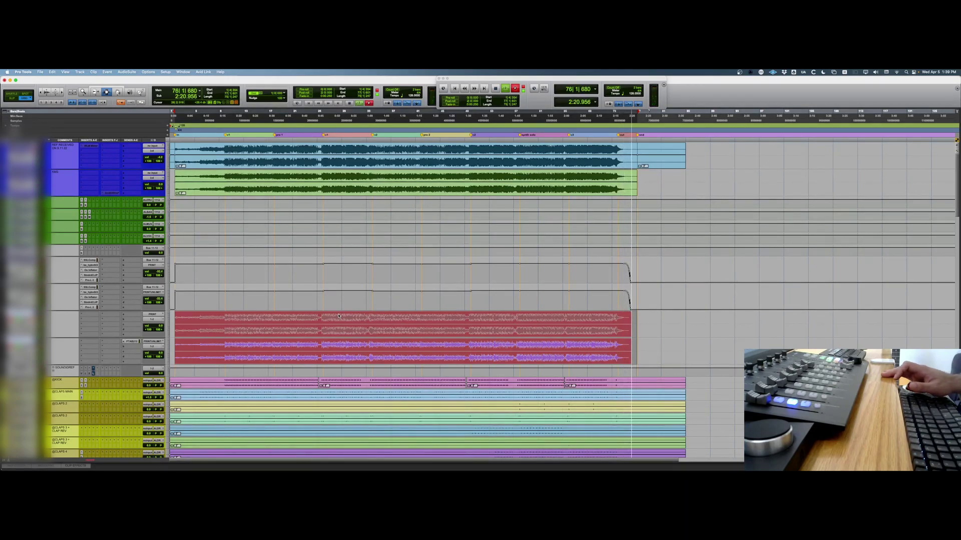
key(space)
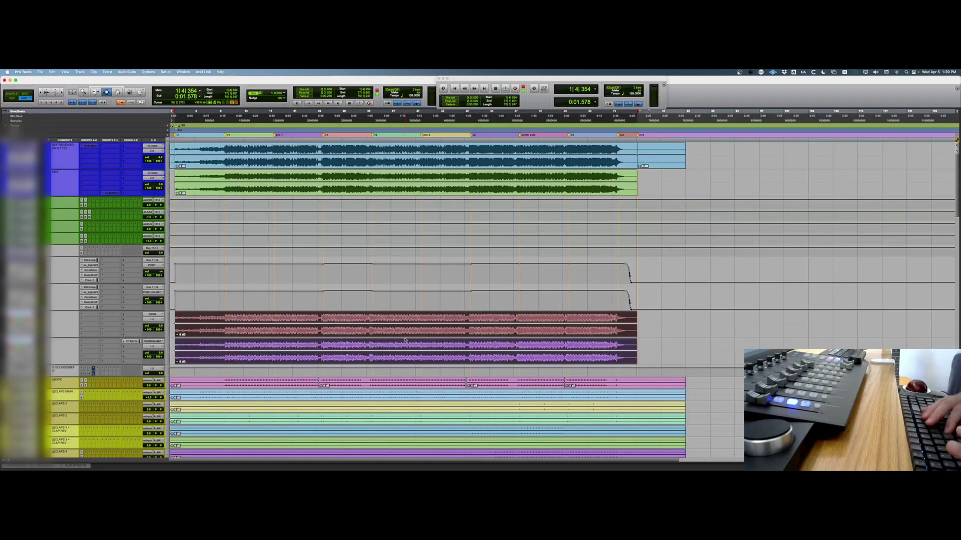
Check the export settings for the two selected instrumental print clips without exporting them
key(super+shift+k)
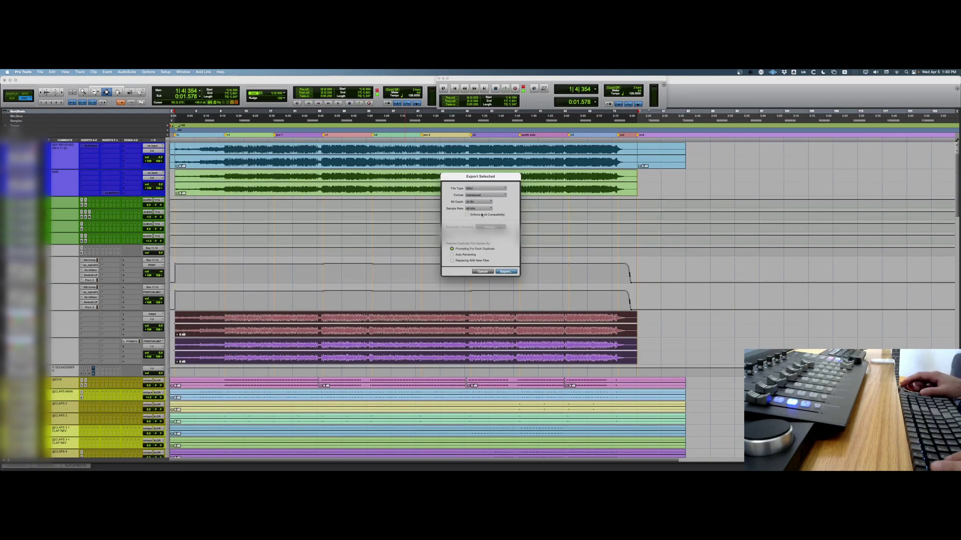
key(Escape)
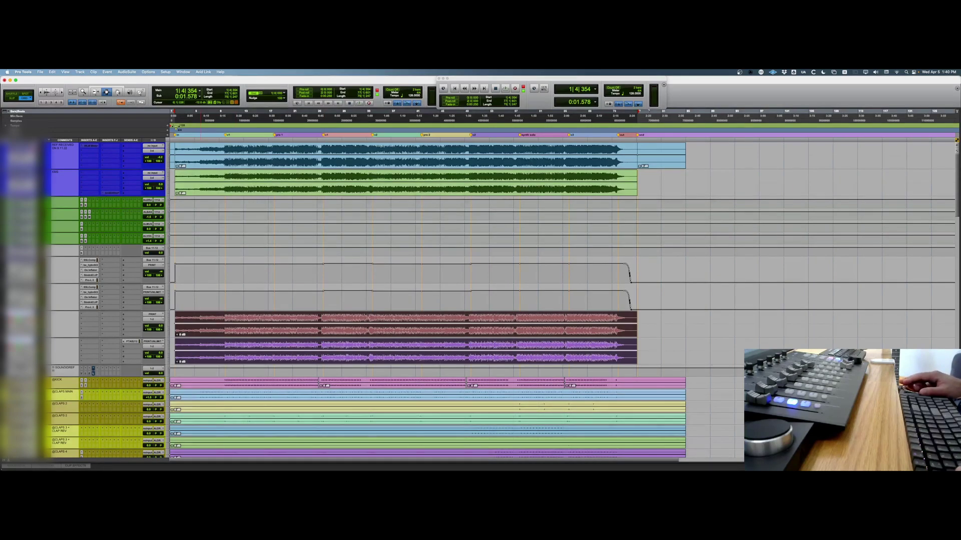
Create an empty playlist on the red print track with a name ending in "TV TRACK"
click(200, 324)
double_click(200, 324)
key(super+shift+r)
key(Right)
key(BackSpace)
text(TV TRA)
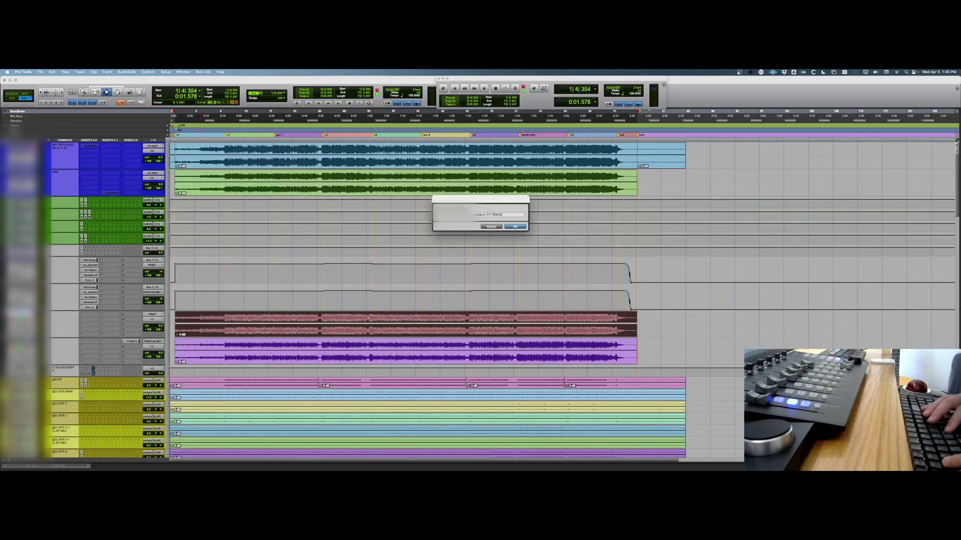
key(Return)
key(Delete)
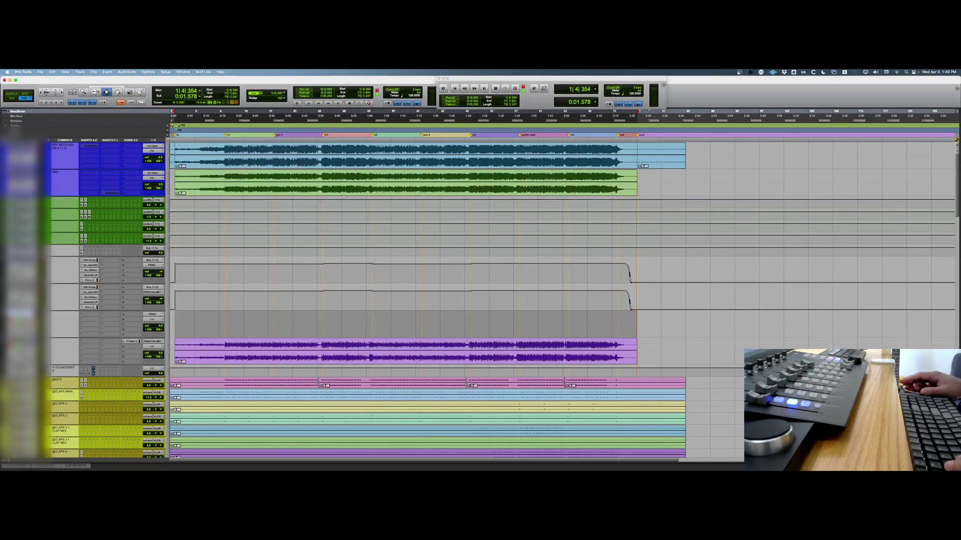
Create an empty playlist on the purple print track with a name ending in "unlimited version TV TRACK"
key(semicolon)
key(super+shift+r)
key(Right)
key(BackSpace)
key(BackSpace)
key(BackSpace)
key(BackSpace)
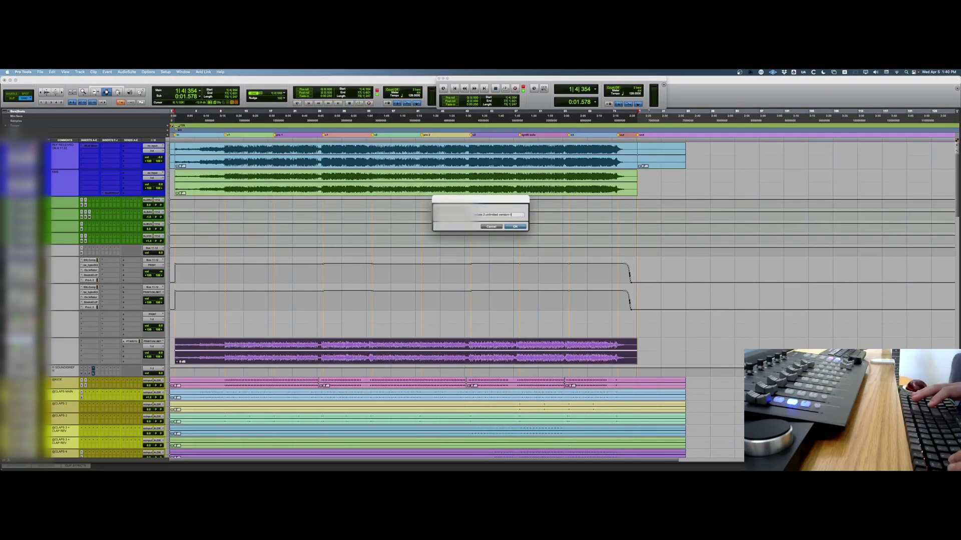
text(TV TRACK)
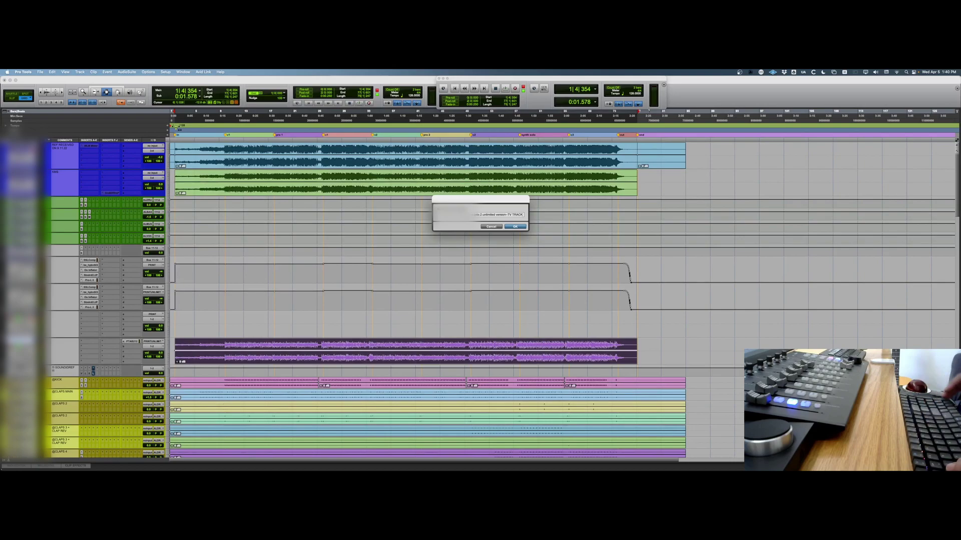
key(Return)
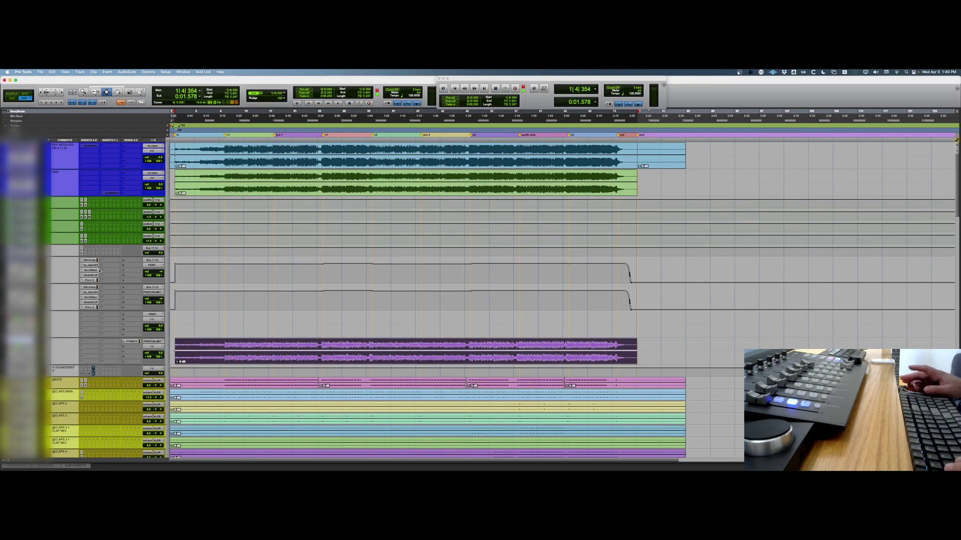
Select the background vocal tracks below the pink lead vocal tracks for the TV version
scroll(211, 302, down, 15)
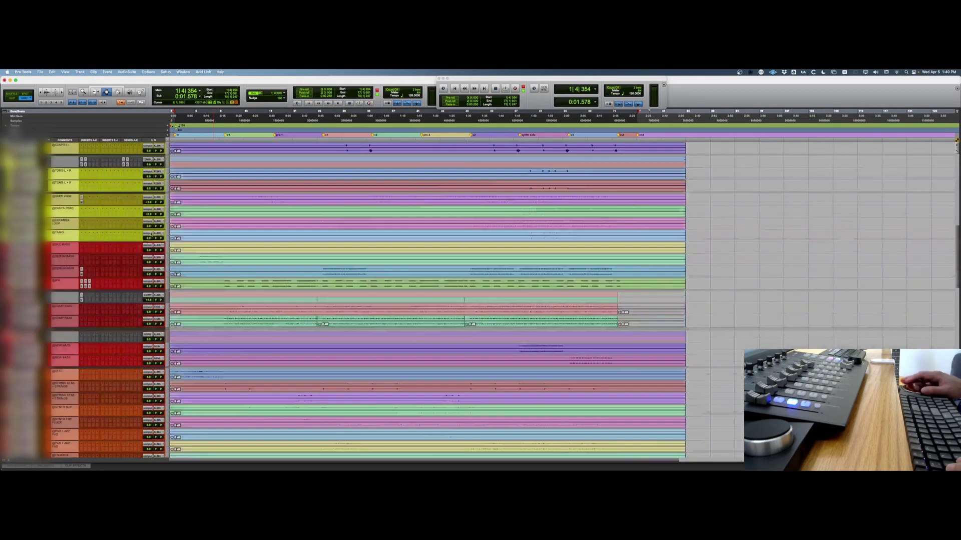
scroll(163, 371, down, 15)
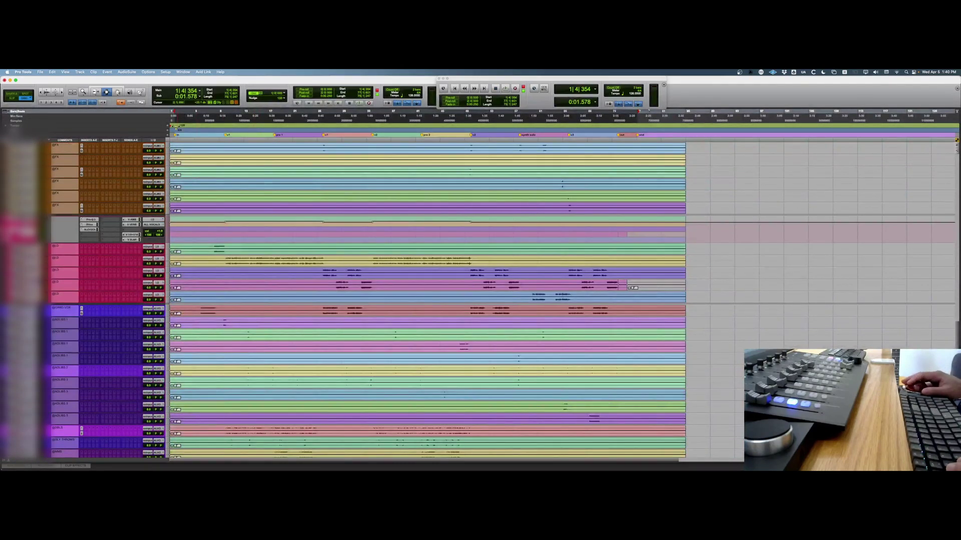
scroll(73, 339, down, 10)
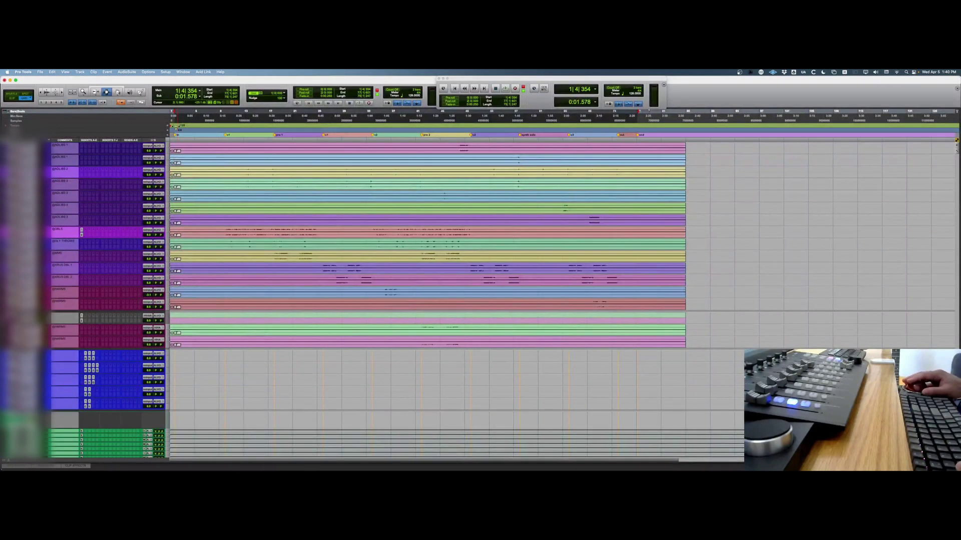
shift+click(25, 342)
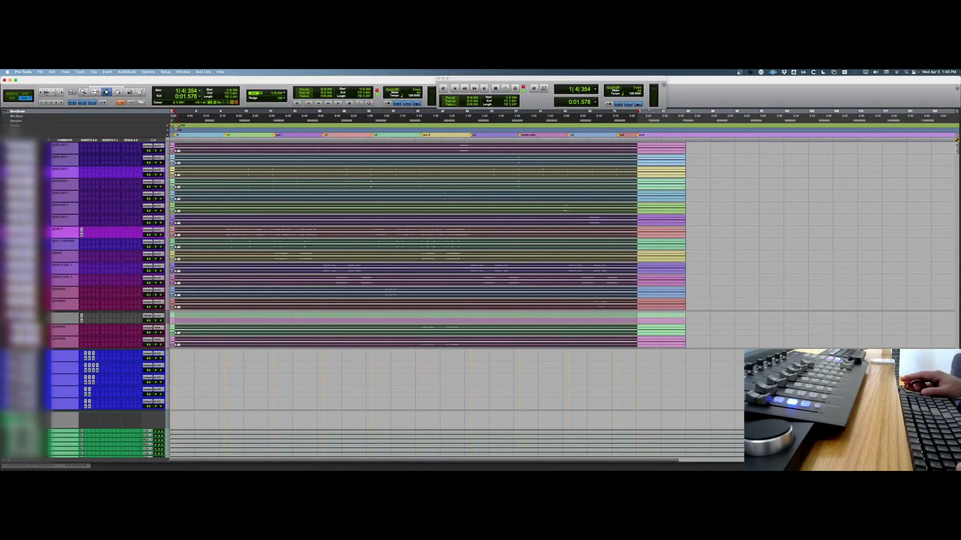
scroll(74, 329, down, 6)
scroll(69, 326, up, 12)
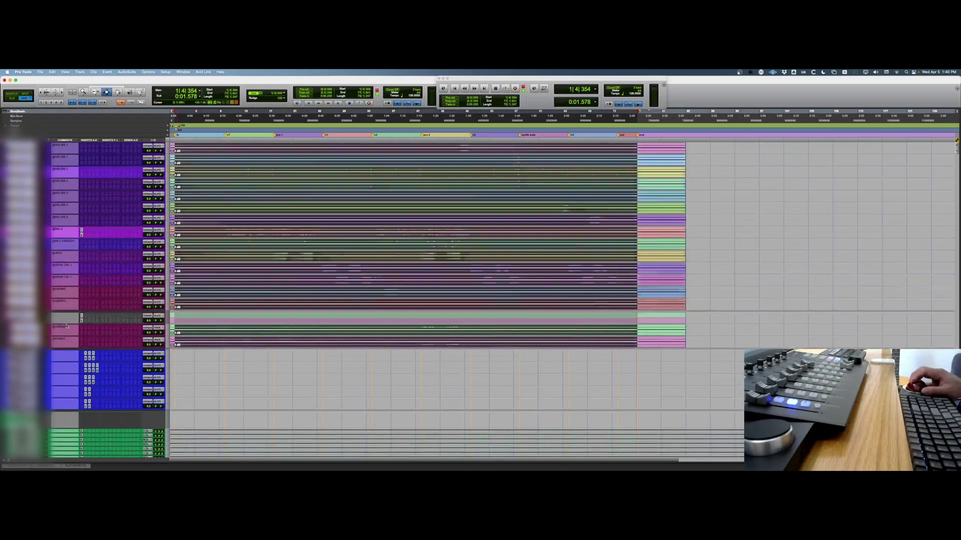
scroll(67, 326, up, 10)
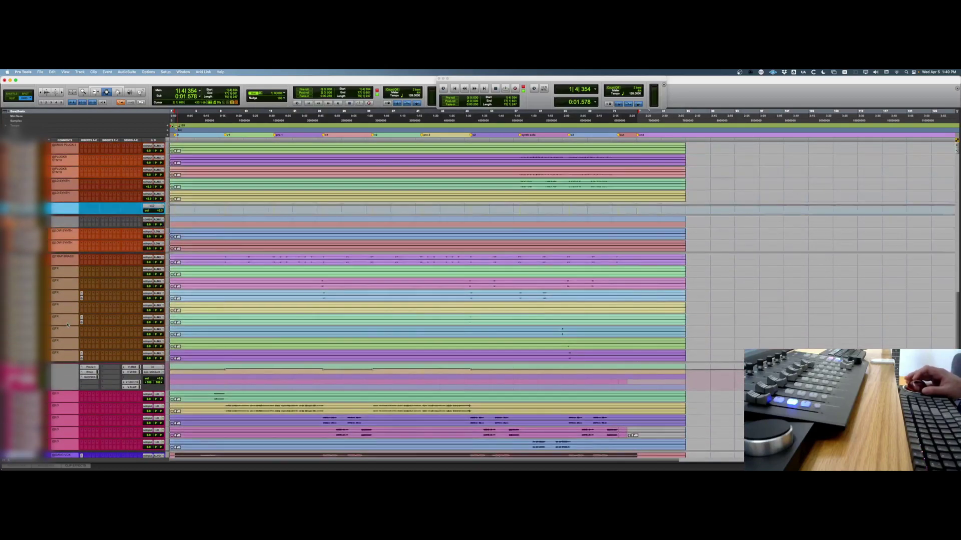
scroll(70, 325, up, 15)
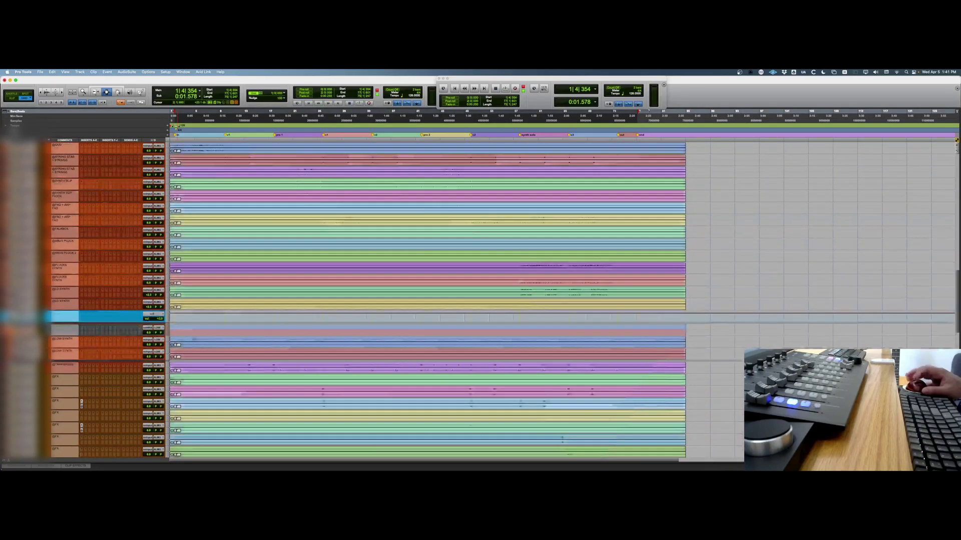
scroll(70, 325, up, 5)
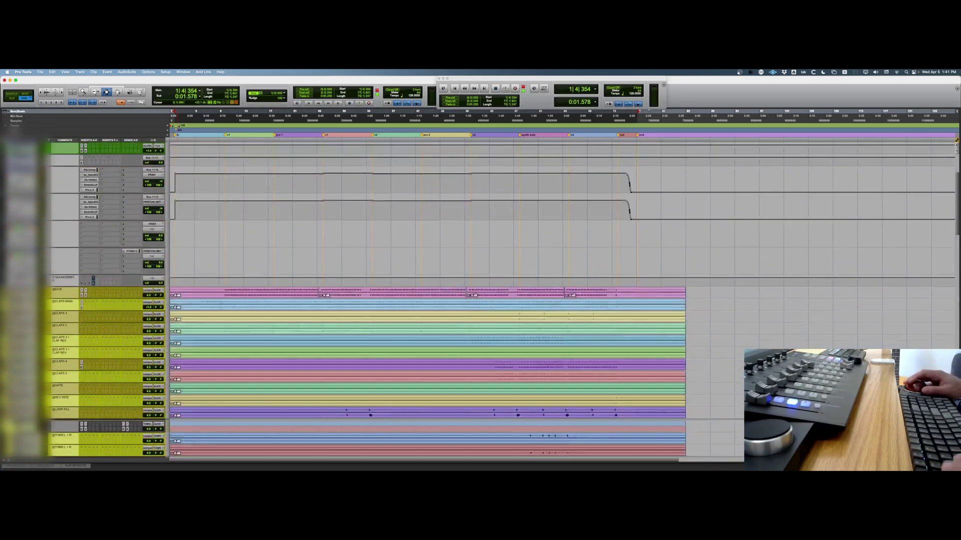
Record the TV version onto both empty print tracks over the same time range as the main mix print
click(21, 224)
shift+click(21, 251)
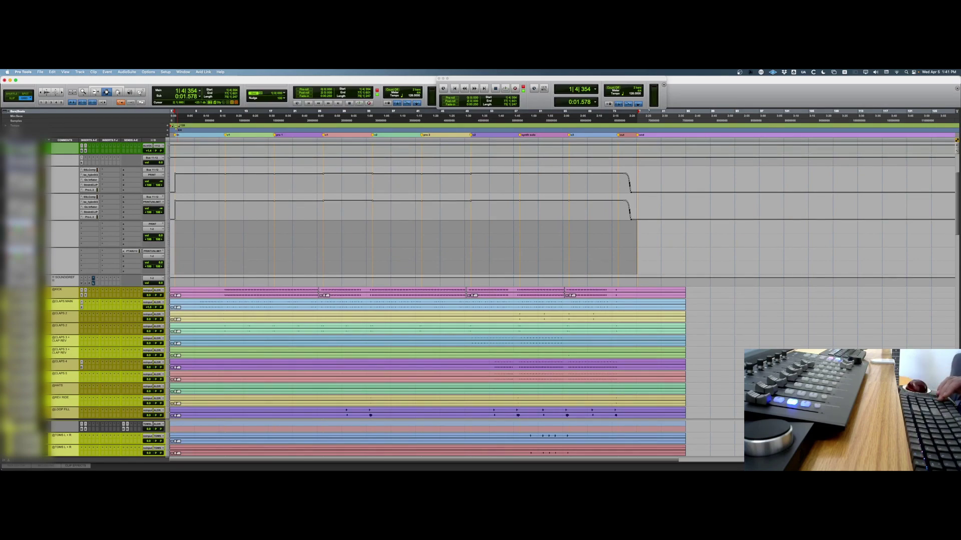
key(super+space)
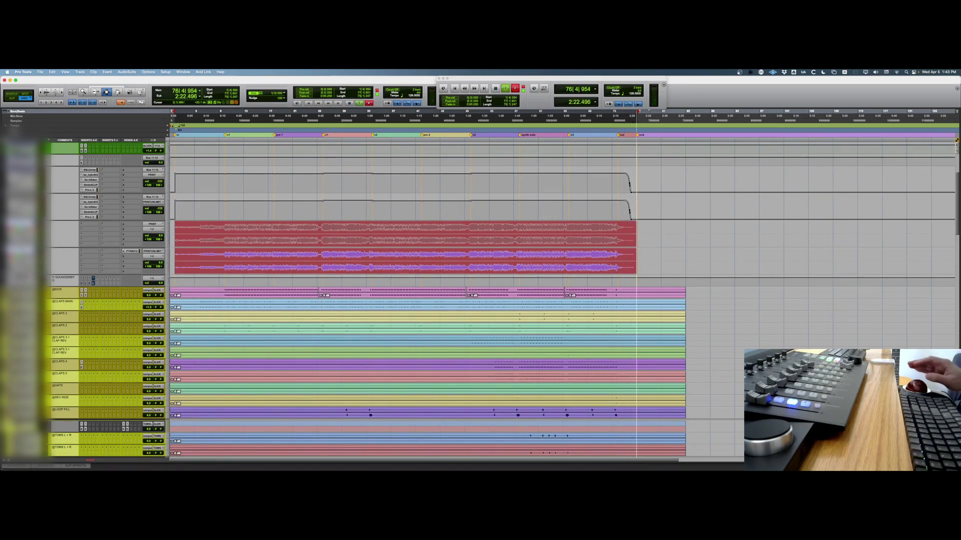
key(space)
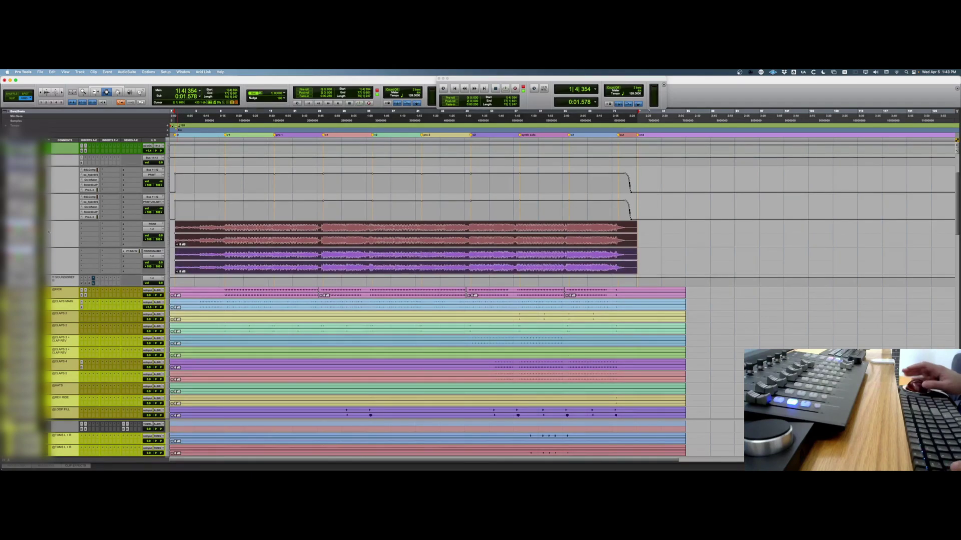
Check the export settings for the two new TV version clips without exporting them
key(shift+super+k)
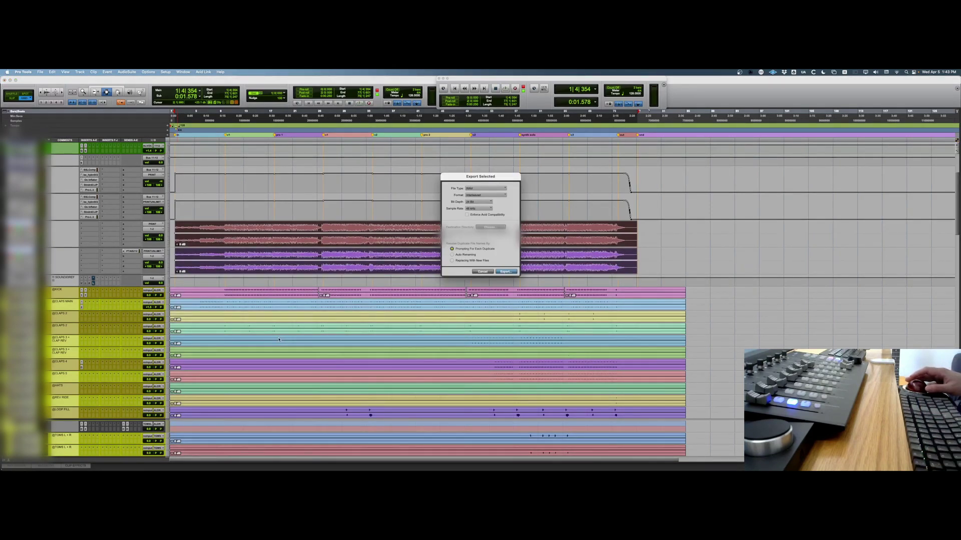
key(Escape)
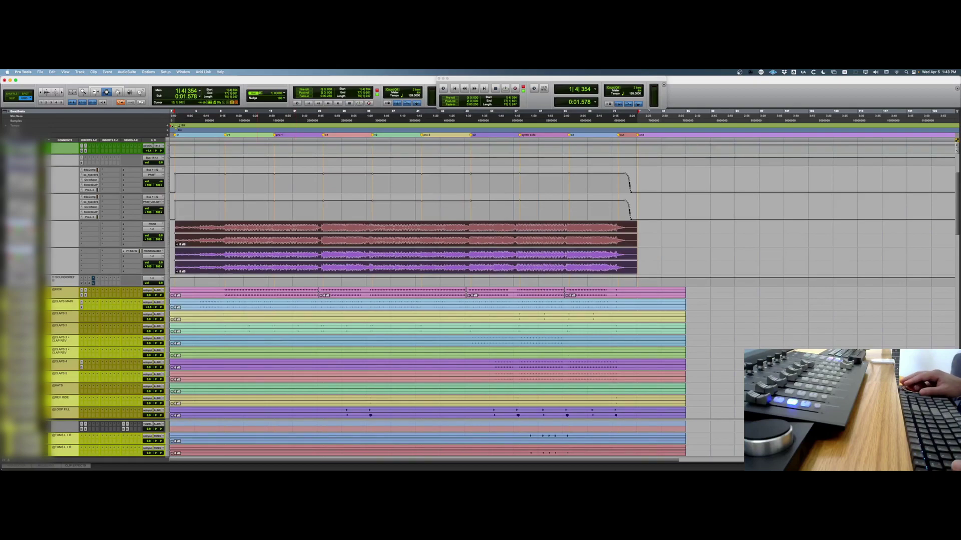
Create an empty playlist on the red print track for the a cappella version
click(21, 224)
click(21, 224)
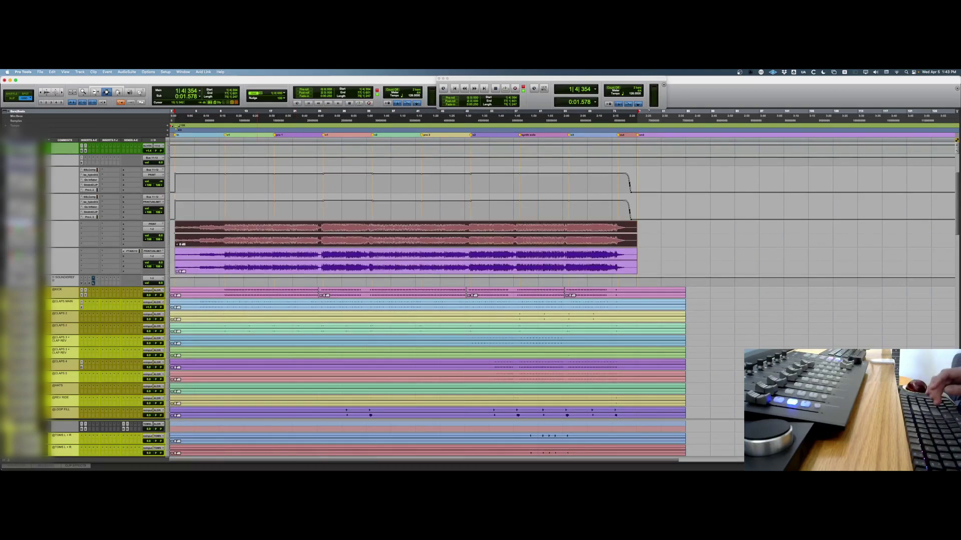
key(shift+super+r)
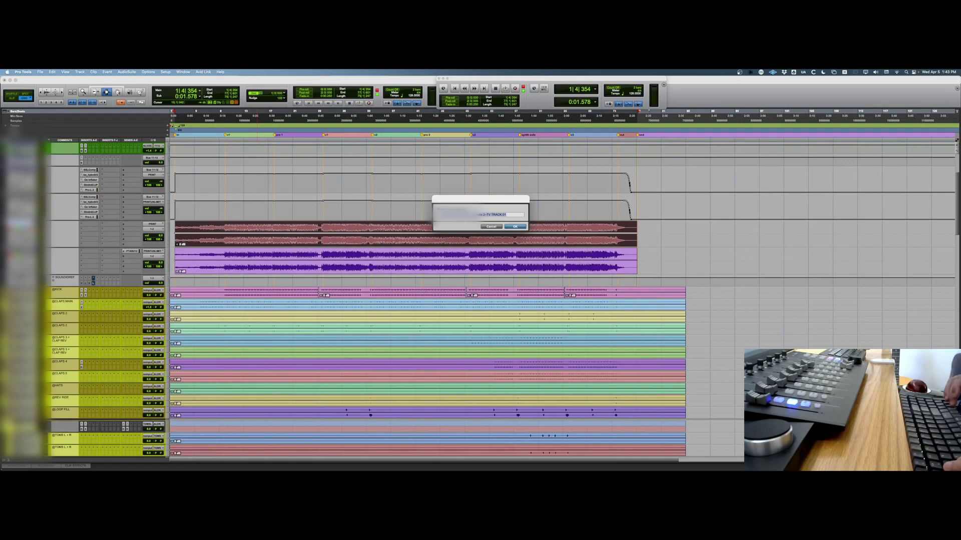
key(Right)
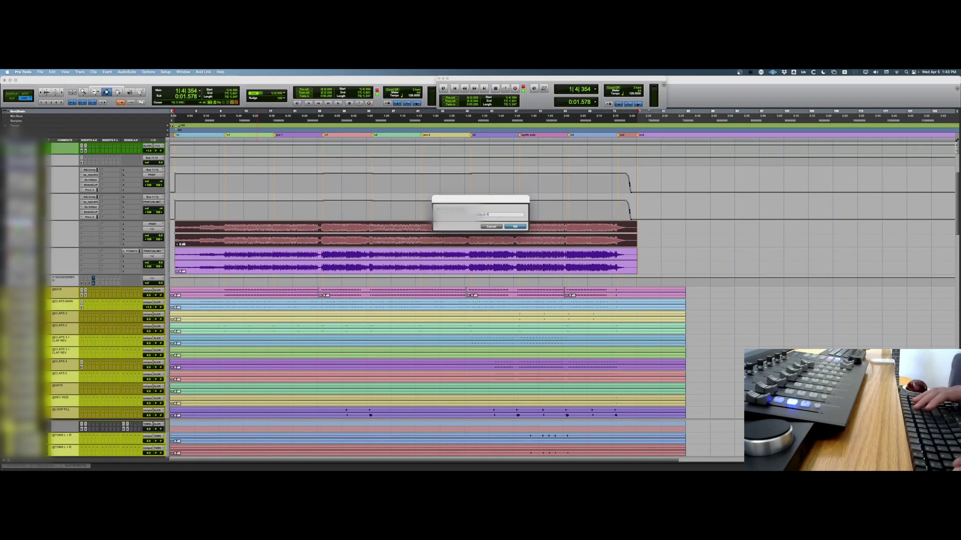
key(Return)
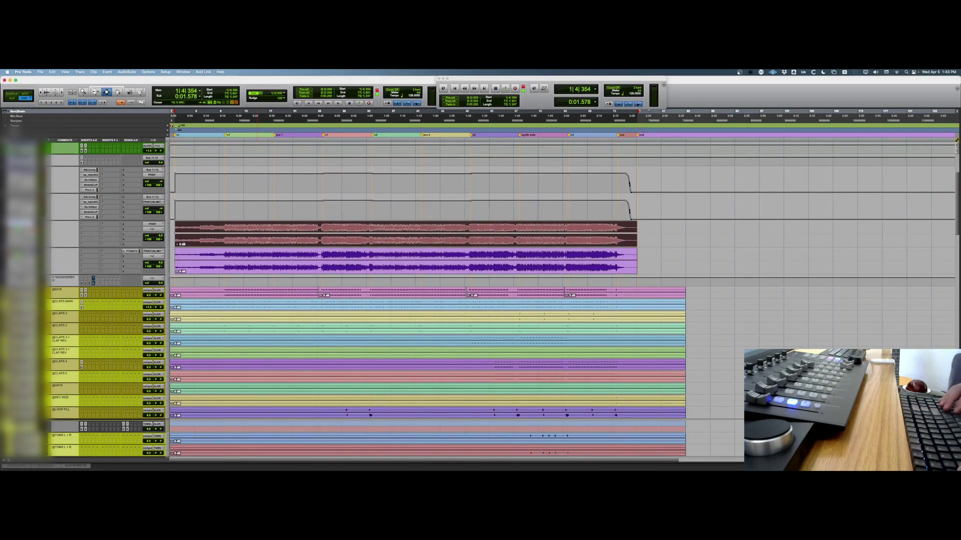
key(BackSpace)
Create an empty playlist on the purple print track with a name ending in "unlimited version ACA"
key(semicolon)
key(shift+super+r)
key(Right)
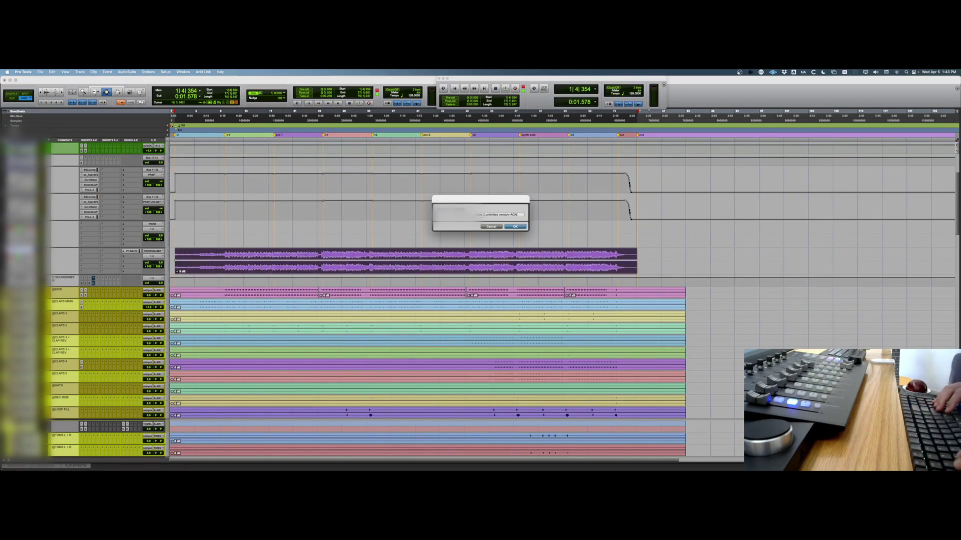
key(Return)
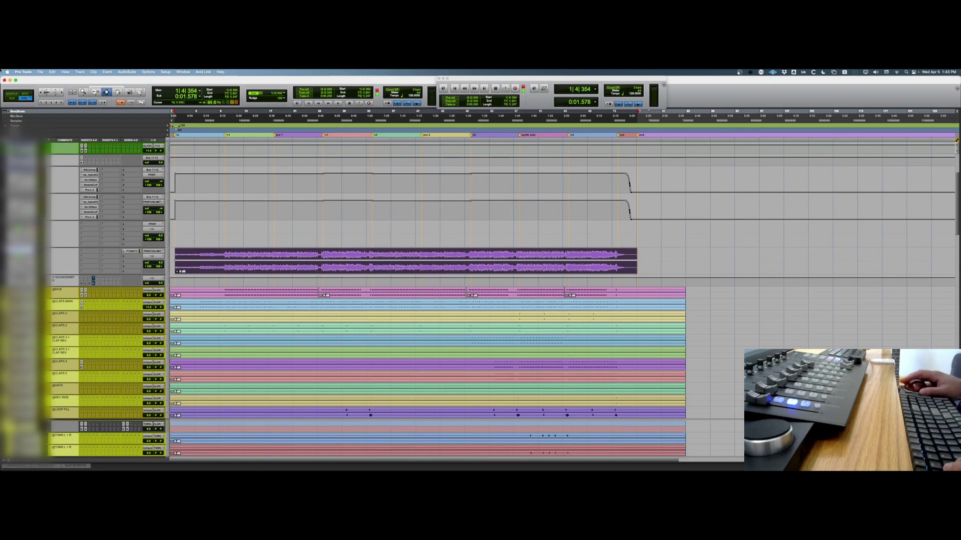
key(BackSpace)
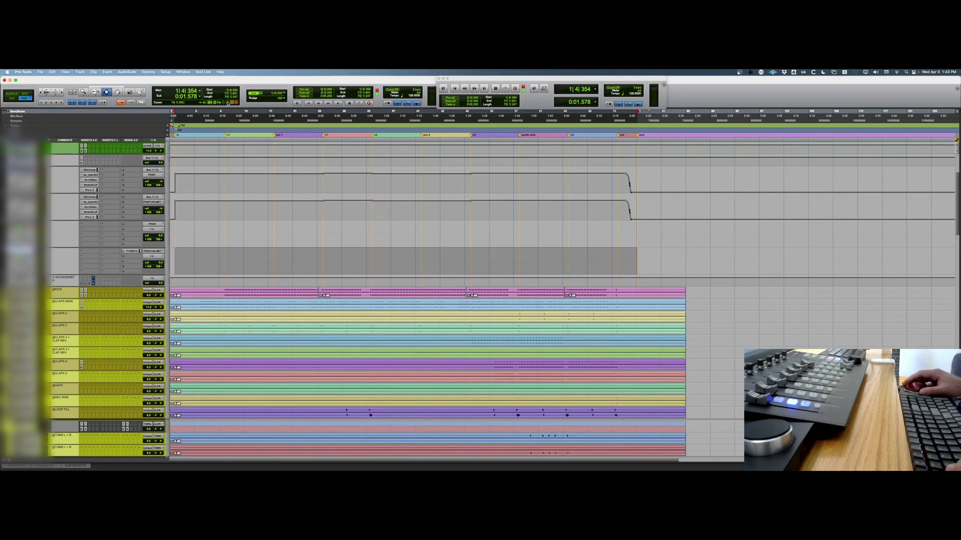
Select all lead and background vocal tracks for the a cappella version
scroll(97, 278, down, 10)
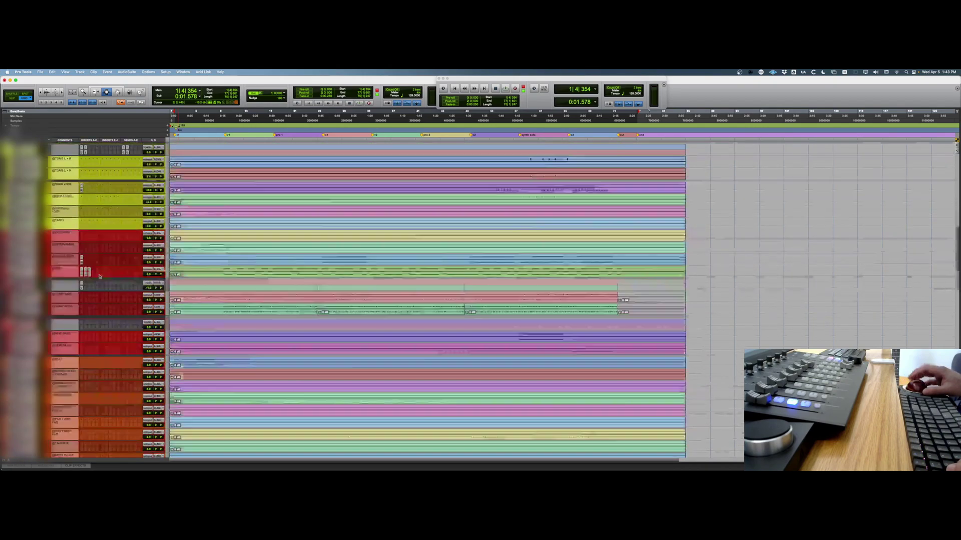
scroll(98, 278, down, 12)
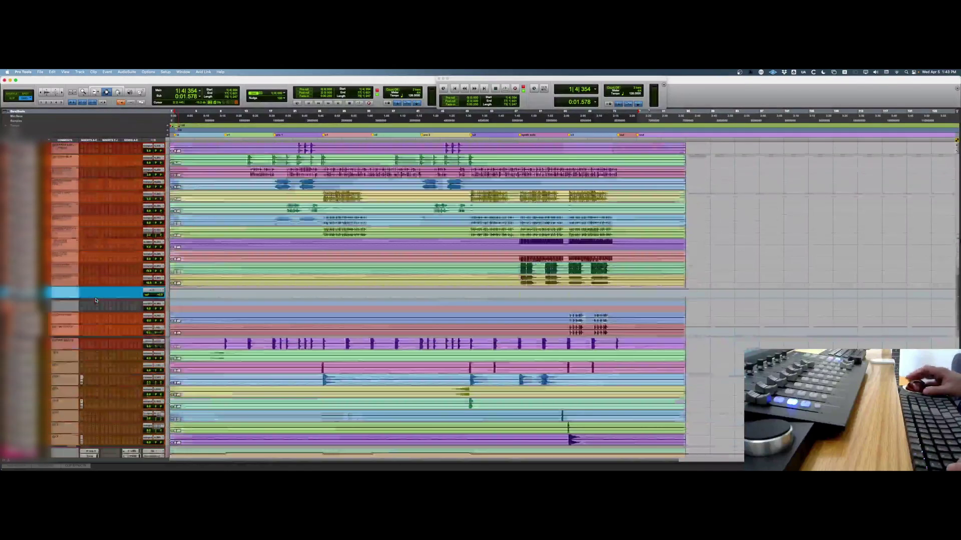
scroll(328, 407, down, 6)
scroll(632, 228, down, 5)
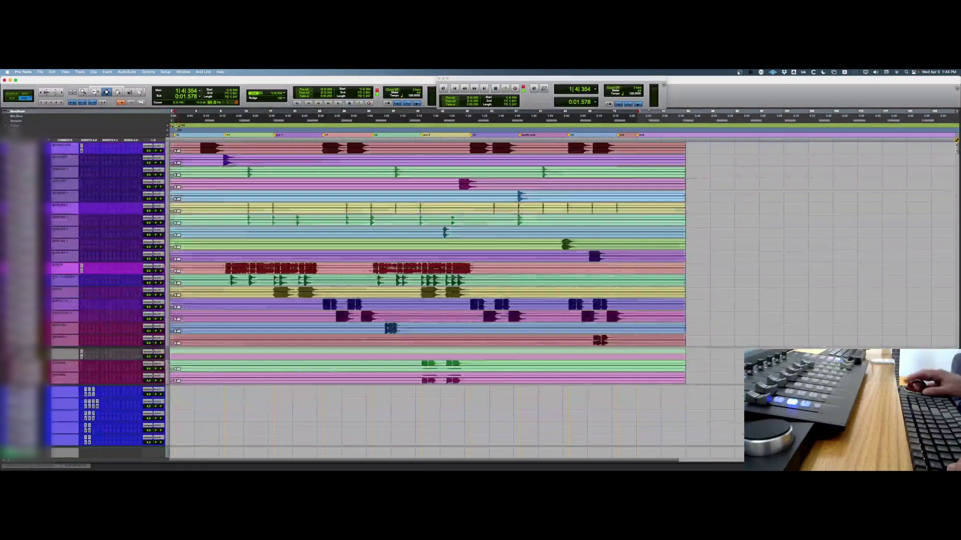
shift+click(179, 379)
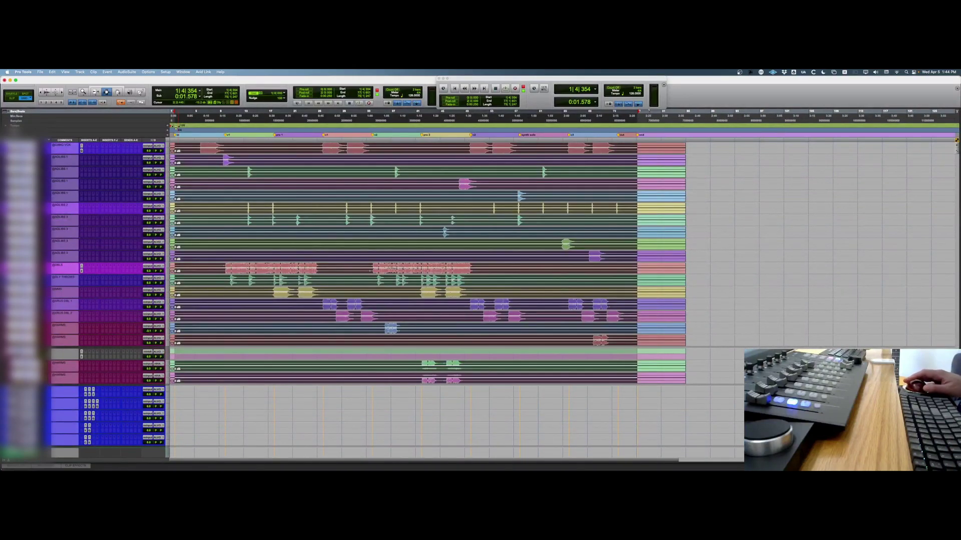
scroll(84, 415, down, 5)
scroll(82, 404, up, 10)
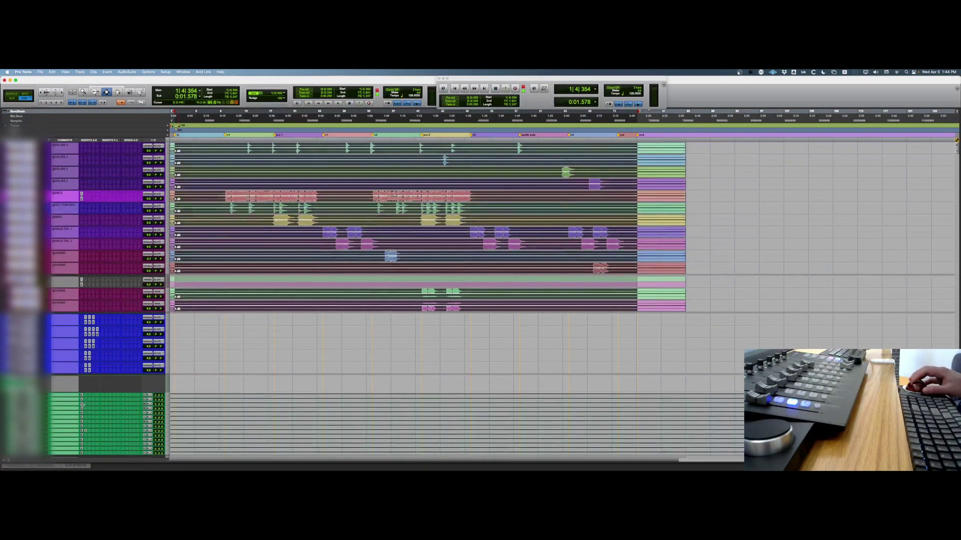
scroll(97, 397, up, 15)
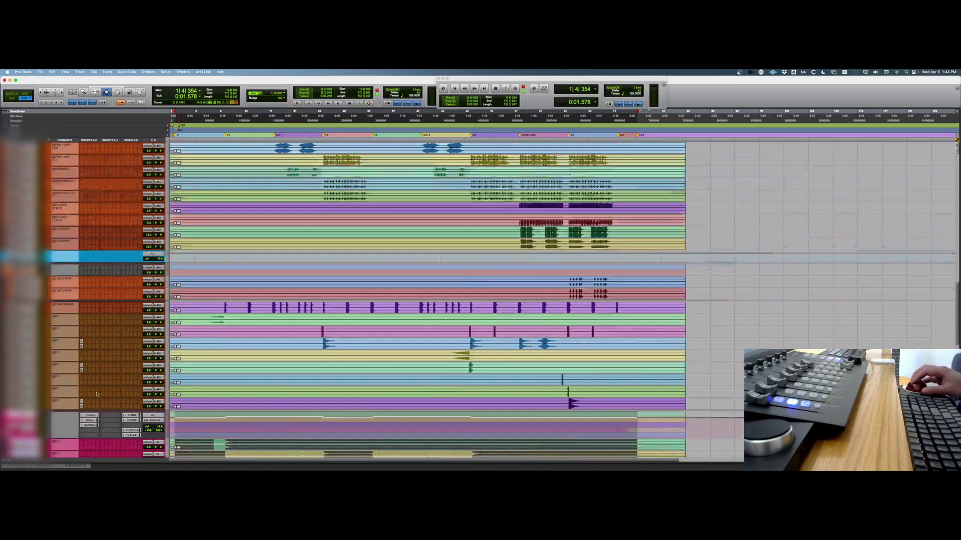
scroll(122, 369, up, 5)
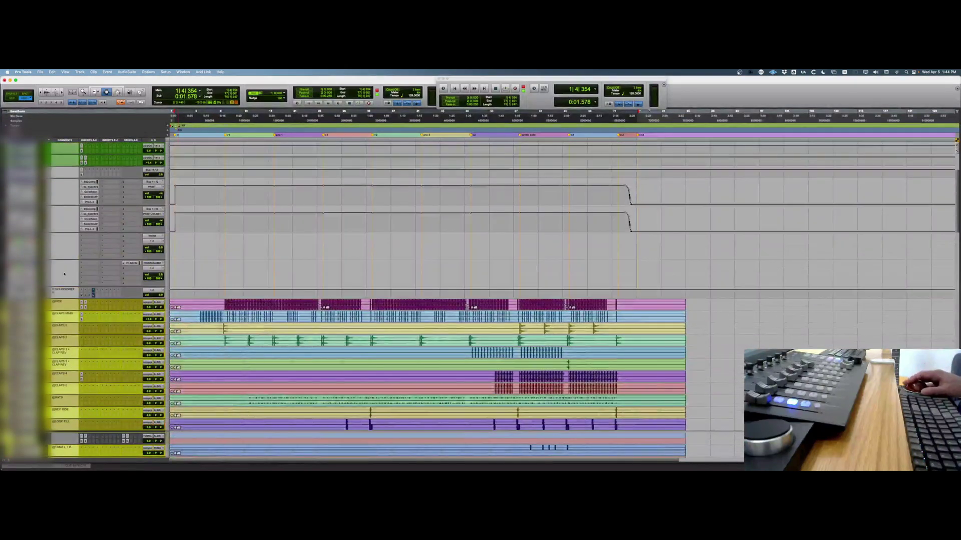
Record the a cappella version onto both empty print tracks over the same time range as the main mix print
click(20, 236)
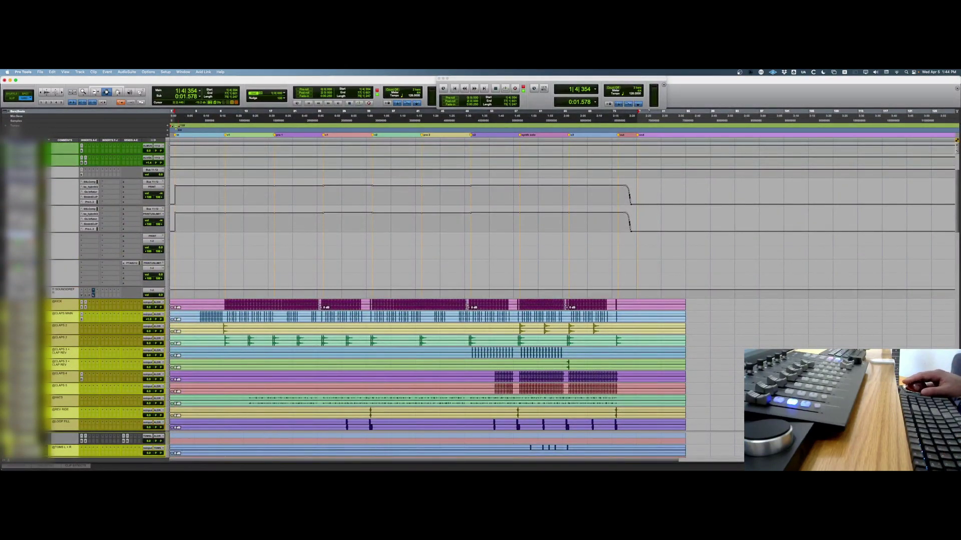
shift+click(20, 263)
key(super+space)
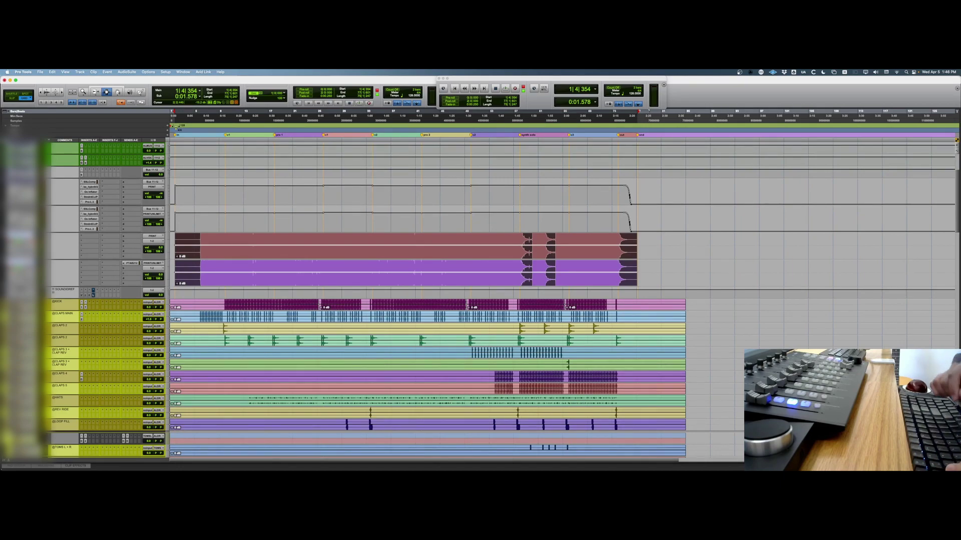
Export the two selected a cappella print clips as interleaved 24-bit WAV files
key(shift+super+k)
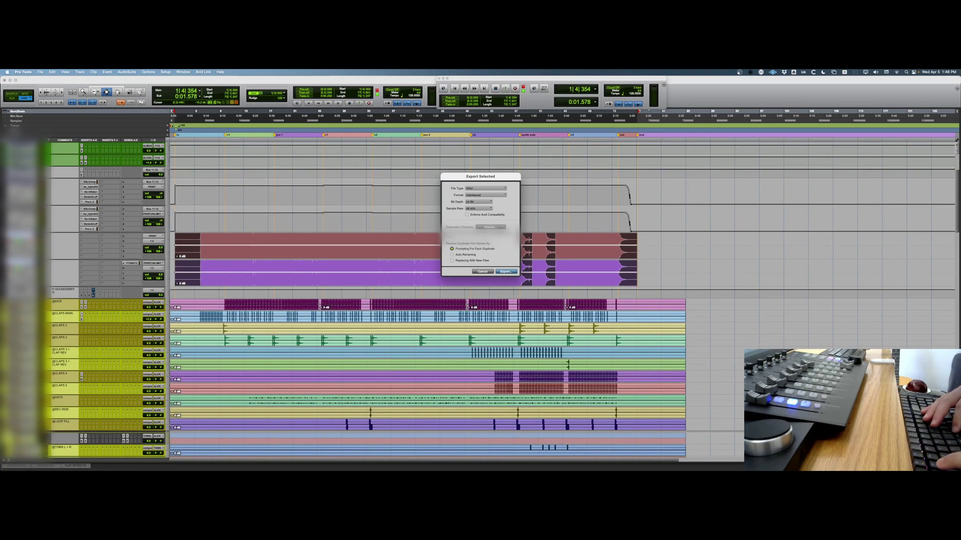
key(Return)
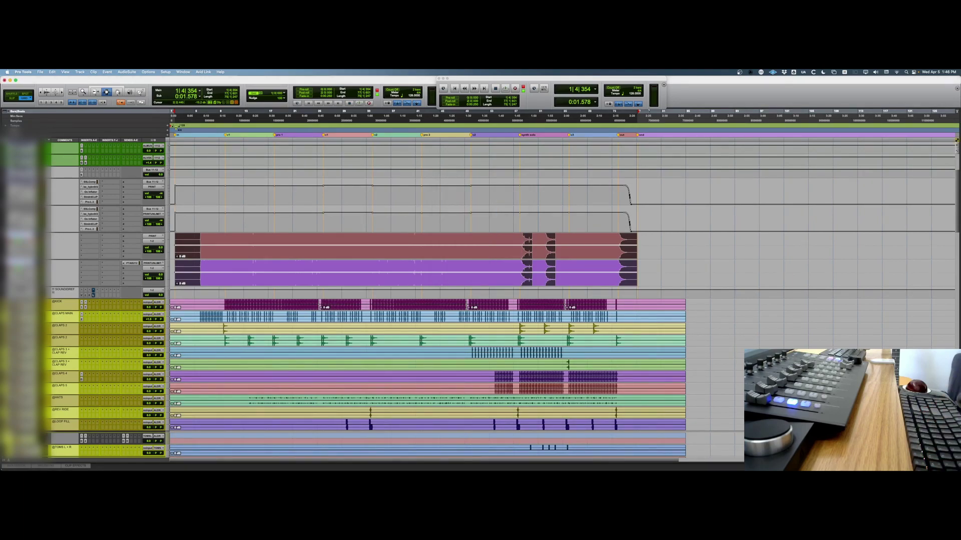